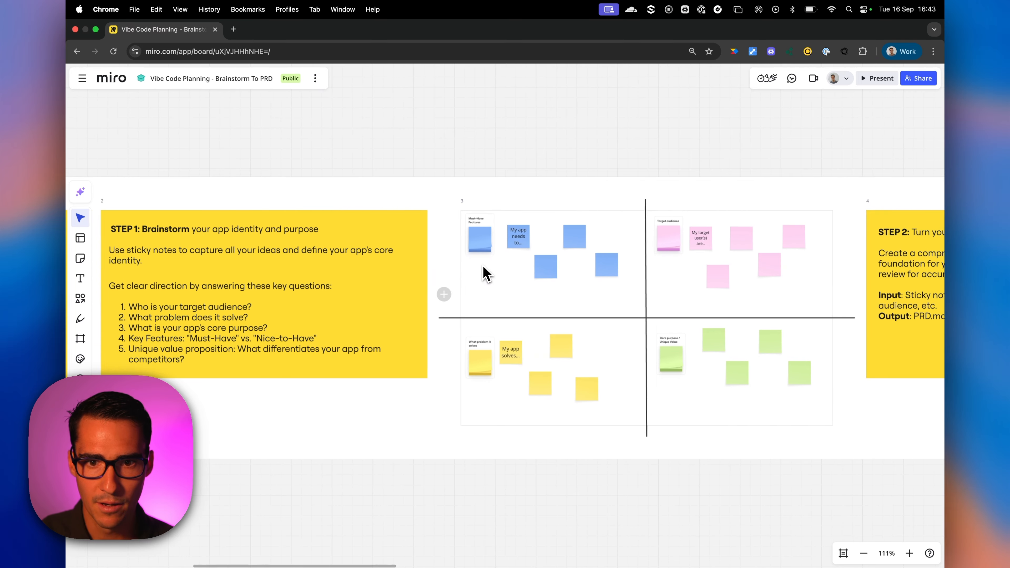
Read the sticky notes in the problem and core purpose quadrants of the brainstorm board.
scroll(481, 271, up, 5)
scroll(481, 271, left, 1)
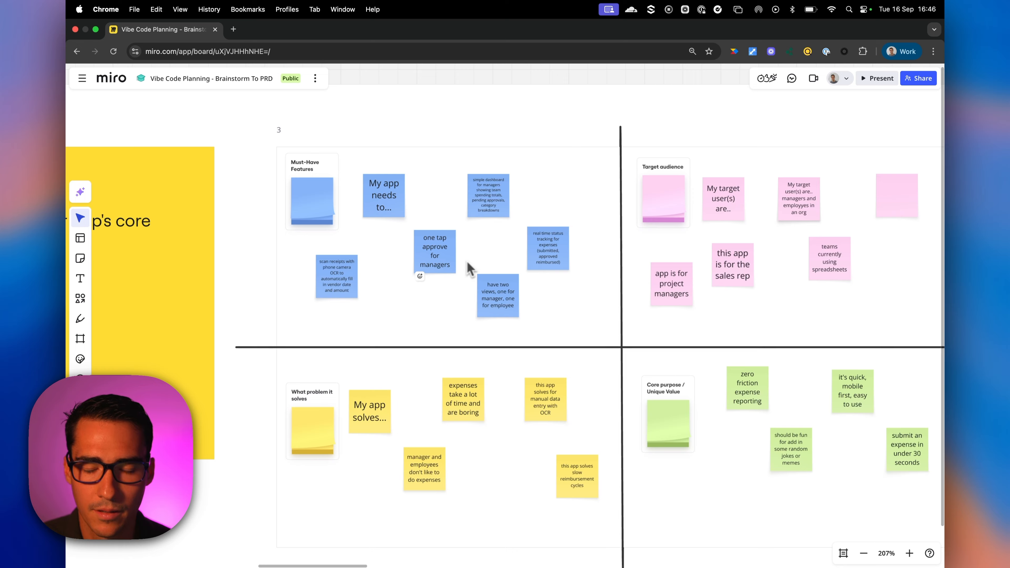
scroll(469, 266, right, 2)
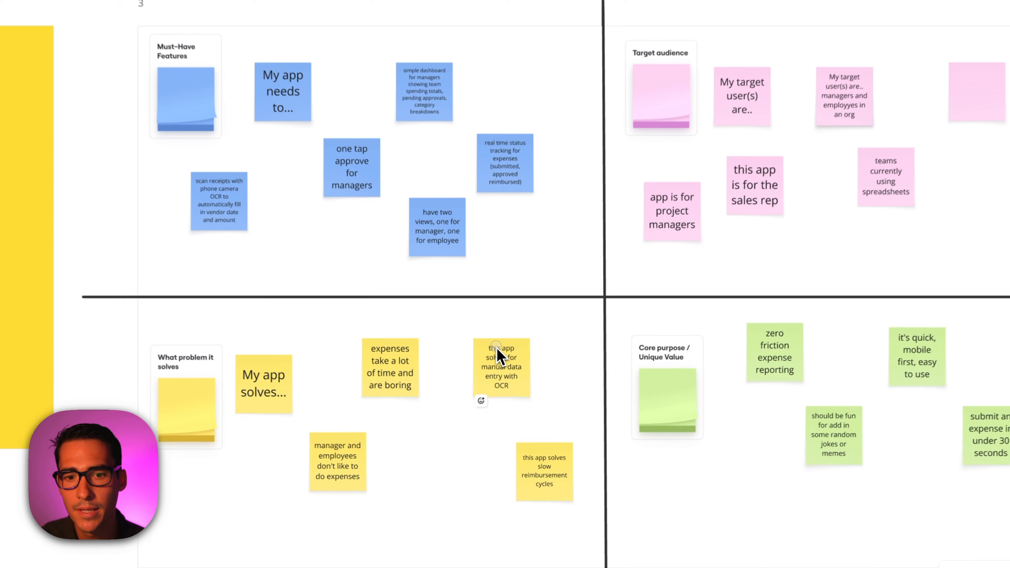
click(516, 414)
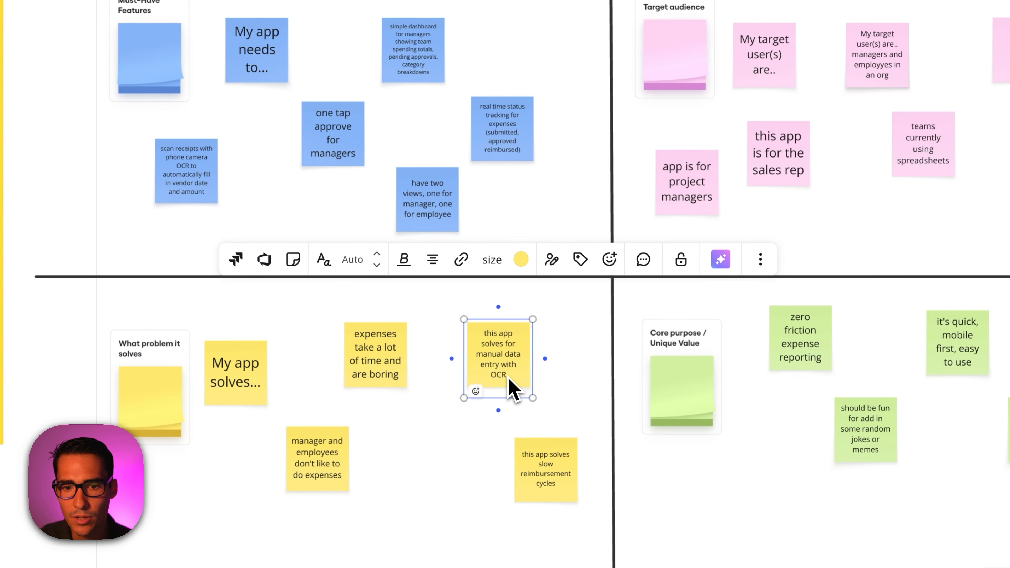
double_click(497, 373)
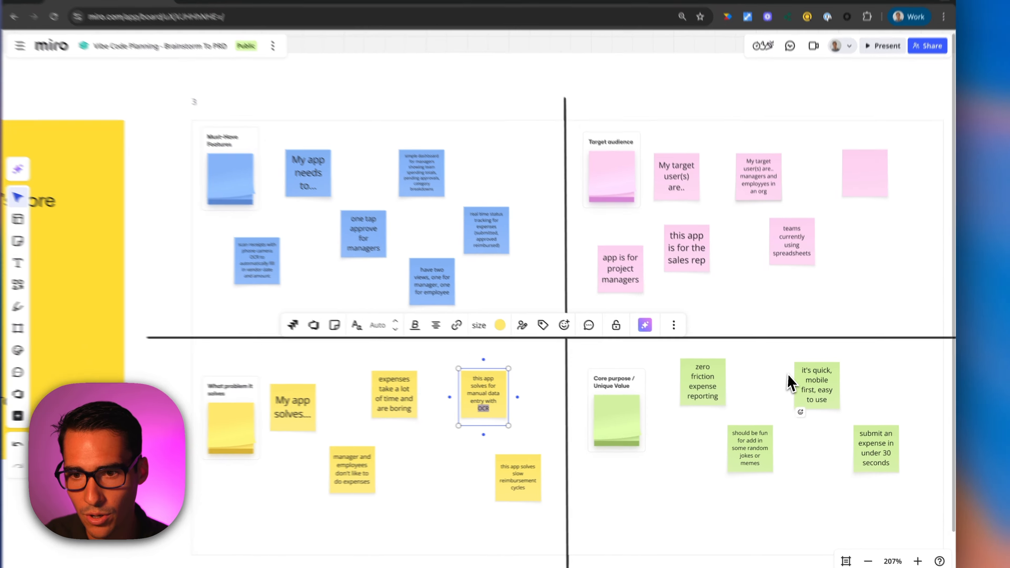
click(817, 390)
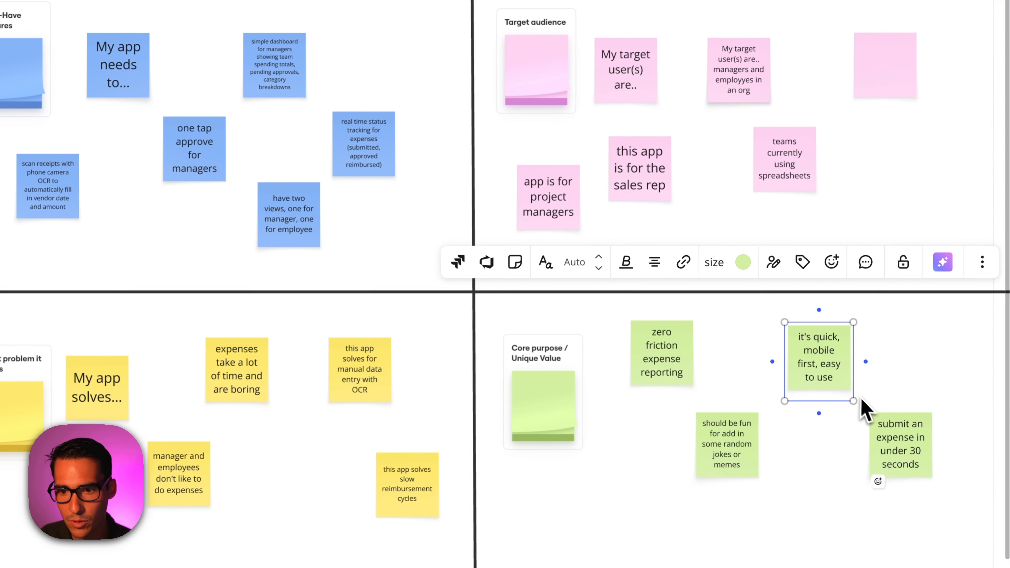
click(907, 438)
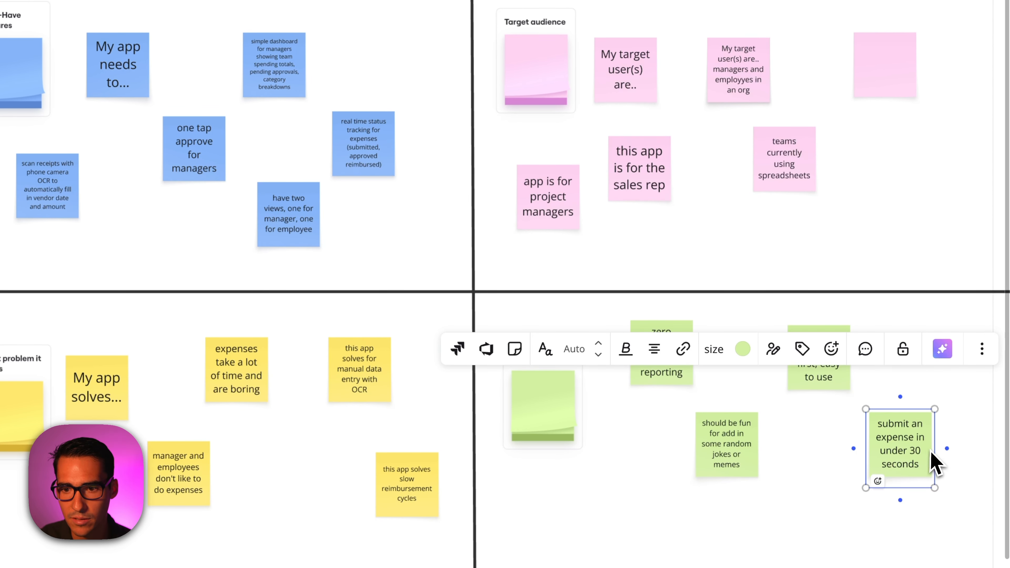
click(736, 455)
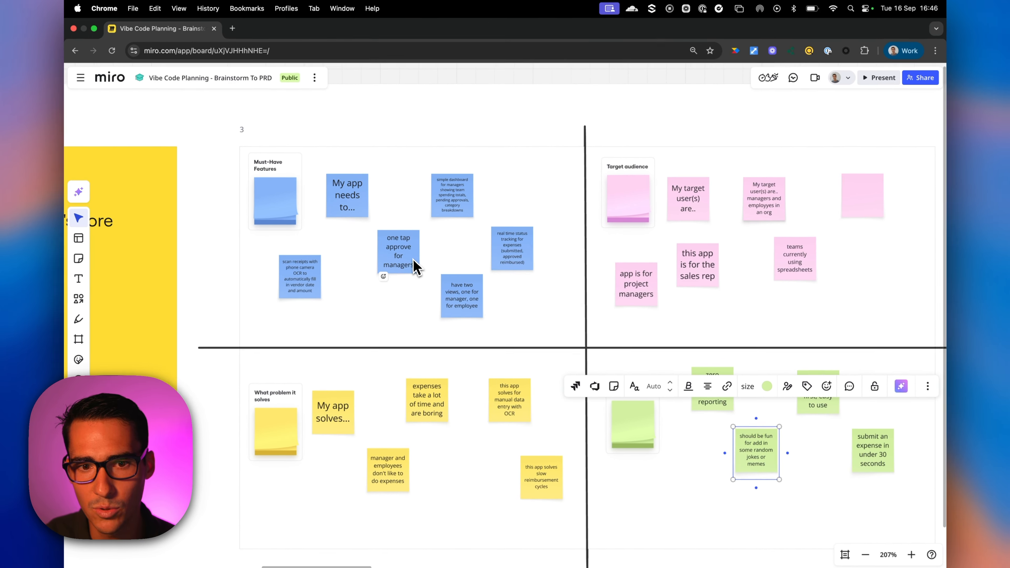
Read the must-have feature notes on one-tap approval, manager and employee views, and real-time status tracking.
click(416, 266)
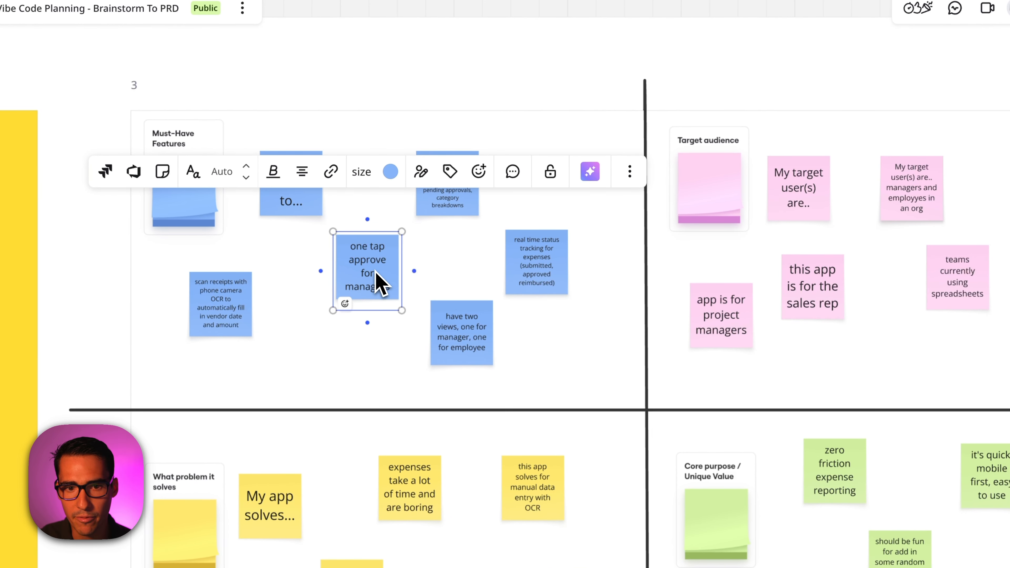
click(464, 329)
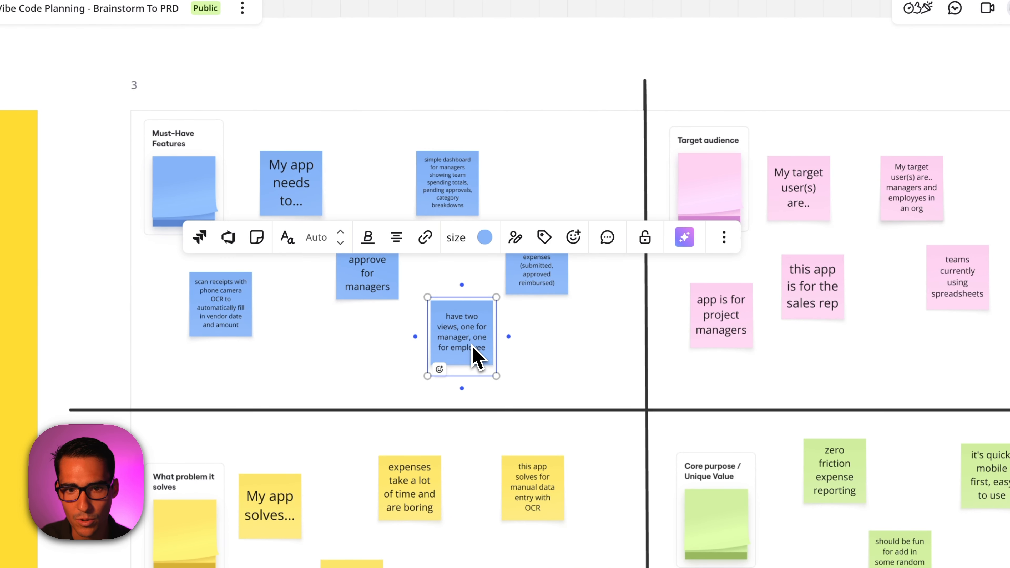
click(575, 331)
click(557, 290)
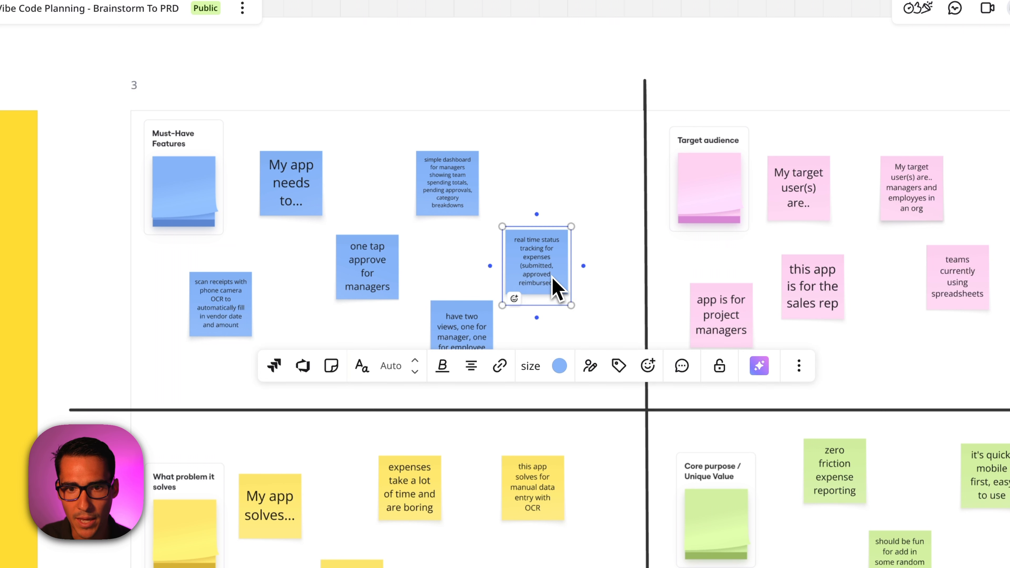
Select all the idea sticky notes across the four quadrants, leaving out the starter prompt notes and the empty pink note.
click(447, 198)
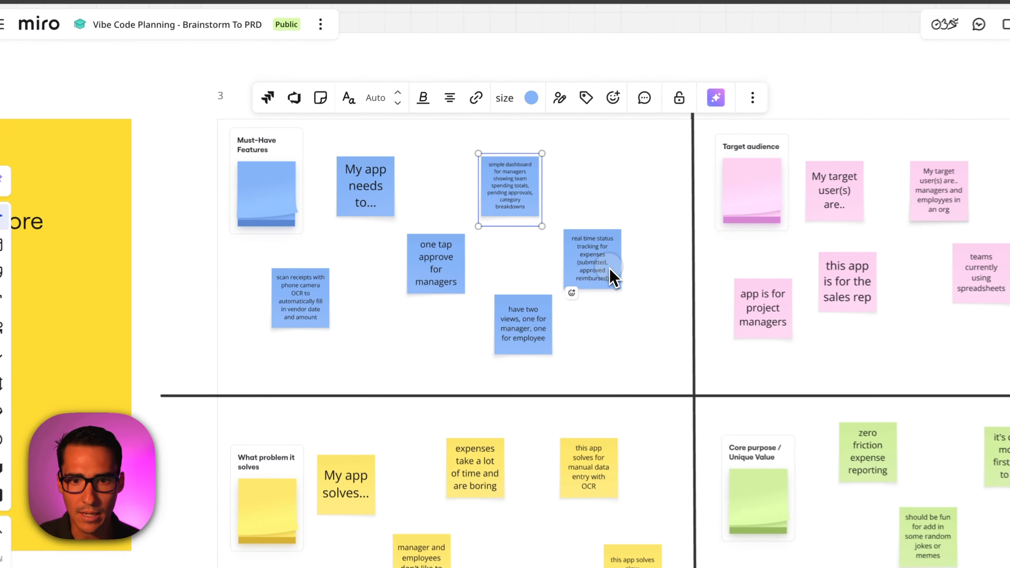
shift+click(527, 265)
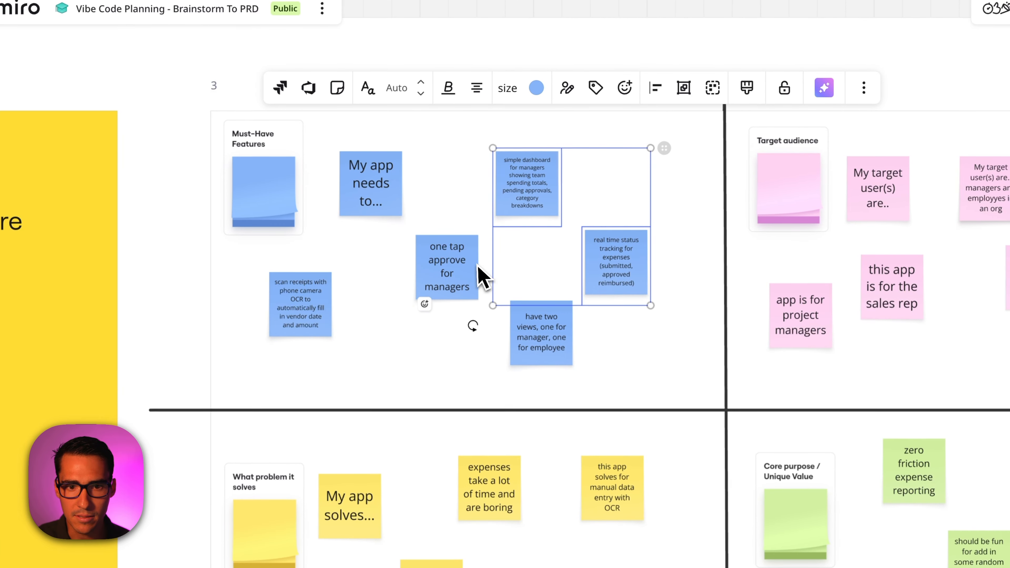
scroll(557, 294, right, 8)
scroll(589, 294, left, 5)
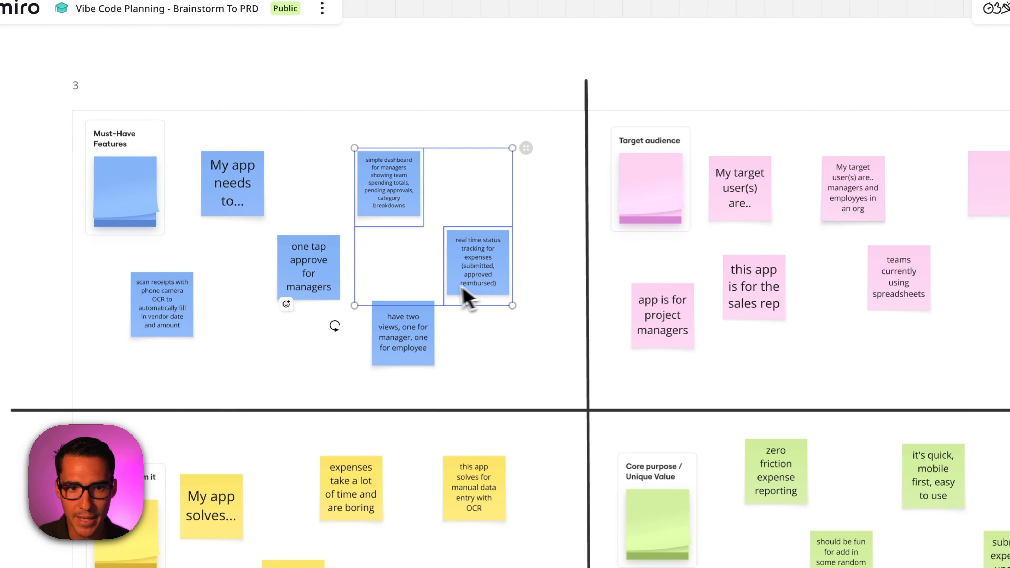
shift+click(327, 286)
shift+click(238, 208)
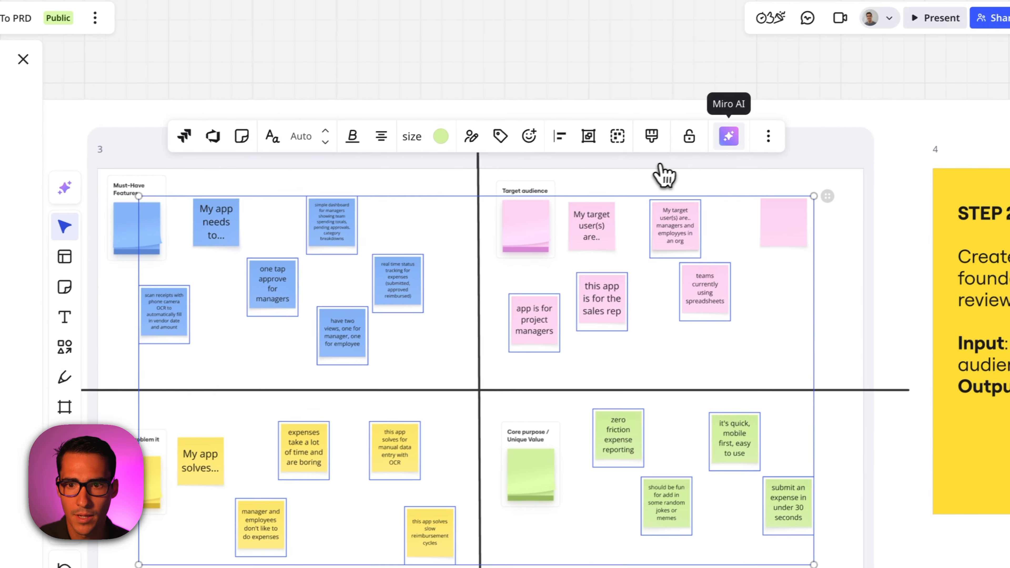
Start creating an AI document with a custom prompt, using the selected sticky notes as context.
click(729, 138)
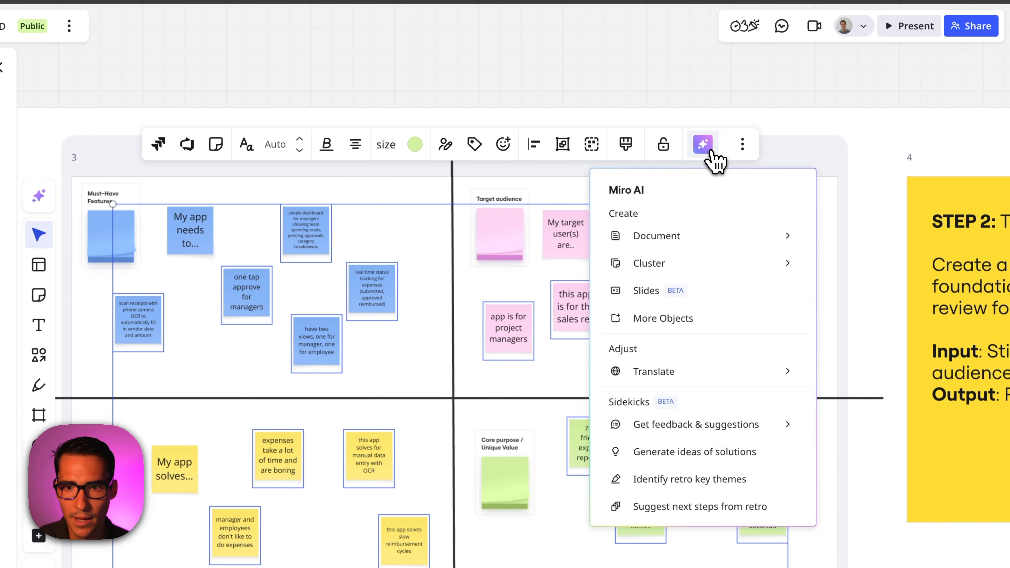
mouse_move(785, 239)
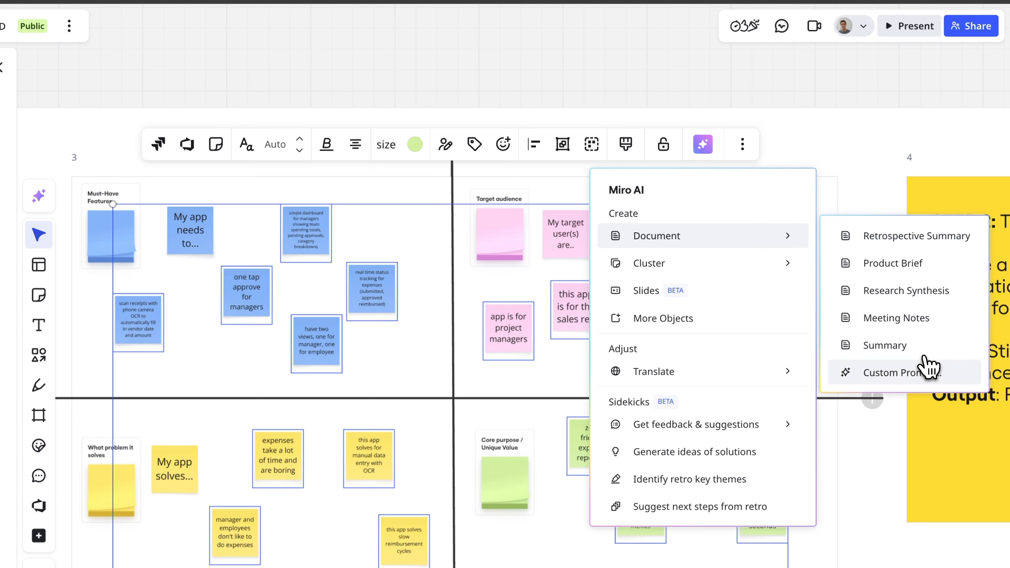
click(927, 376)
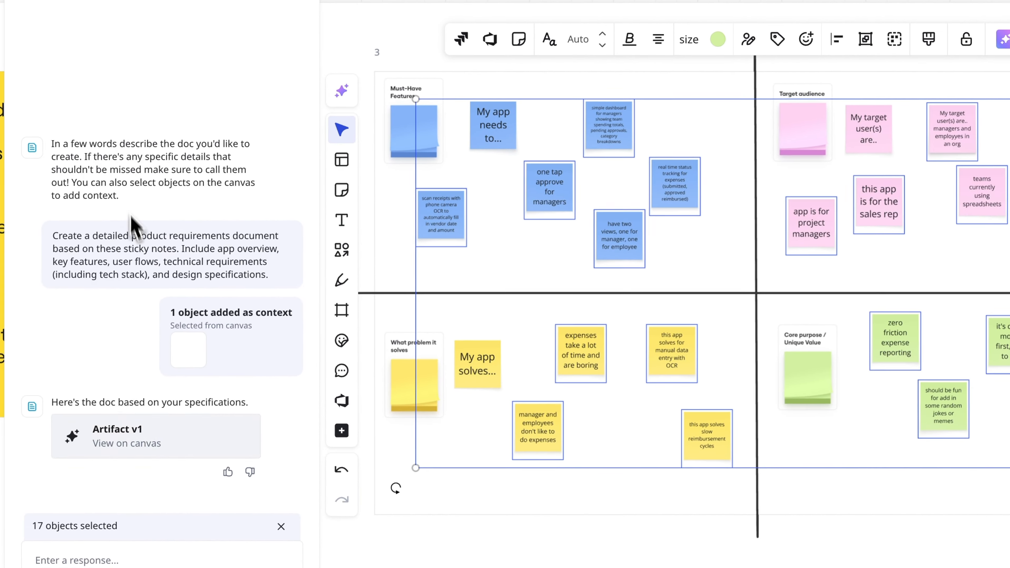
Generate a detailed PRD following the stickies, with app overview, key features, user flows, technical requirements and design specifications, and add it to the canvas.
text(Create a detailed product requirements document based on these sticky notes. Include app overview, key features, user flows, technical requirements (including tech stack), and design specifications)
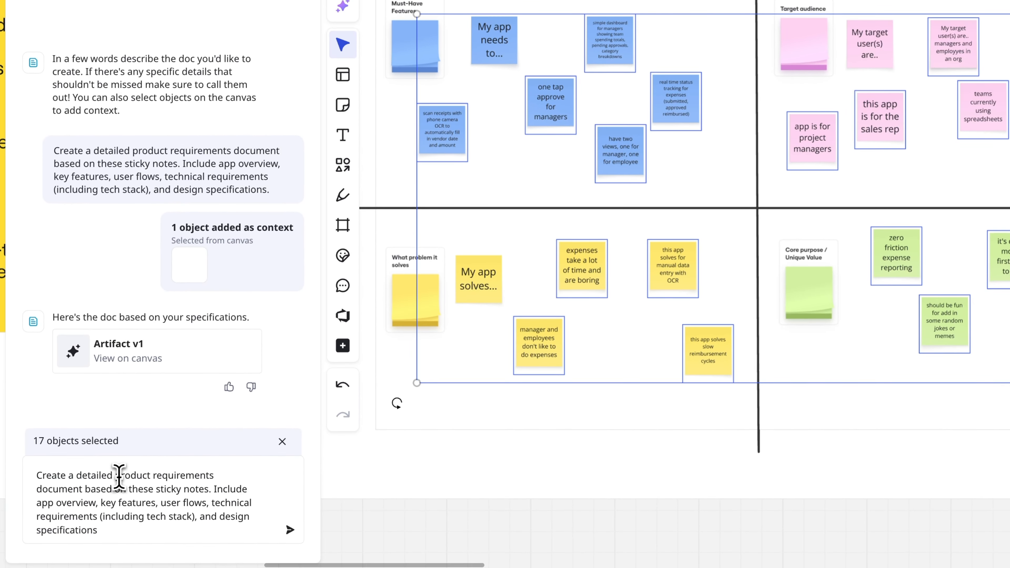
key(ctrl+v)
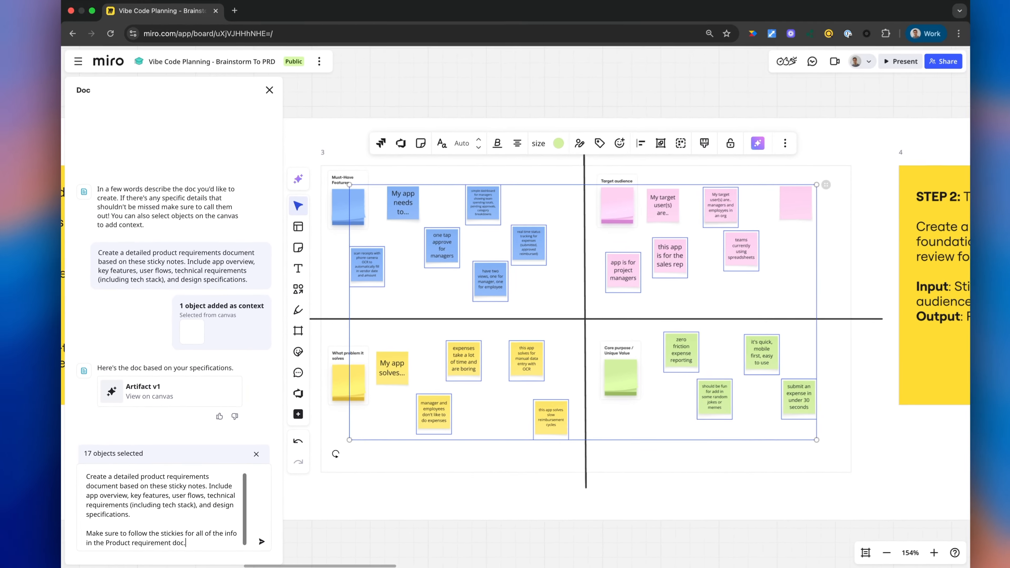
key(Return)
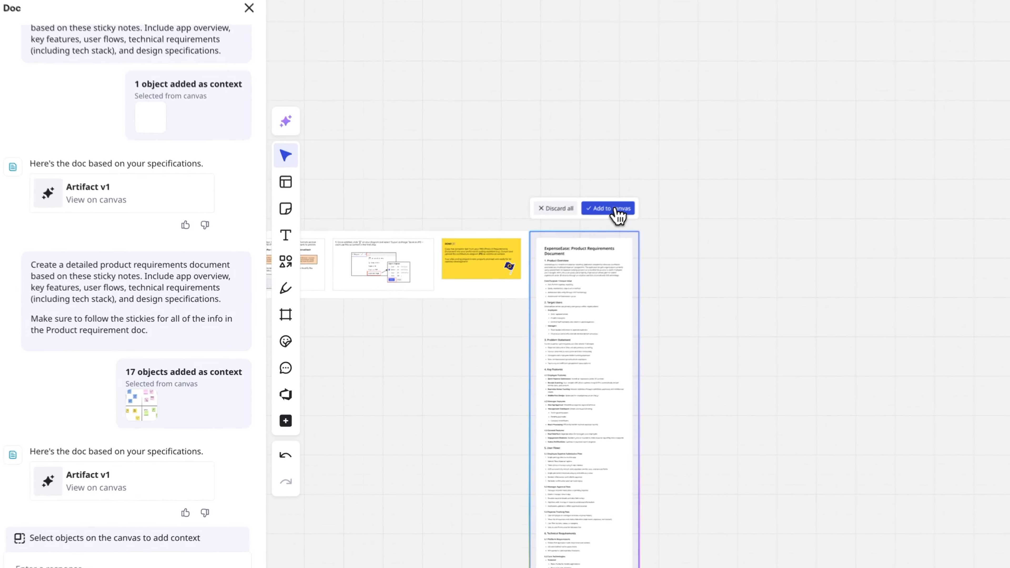
click(537, 260)
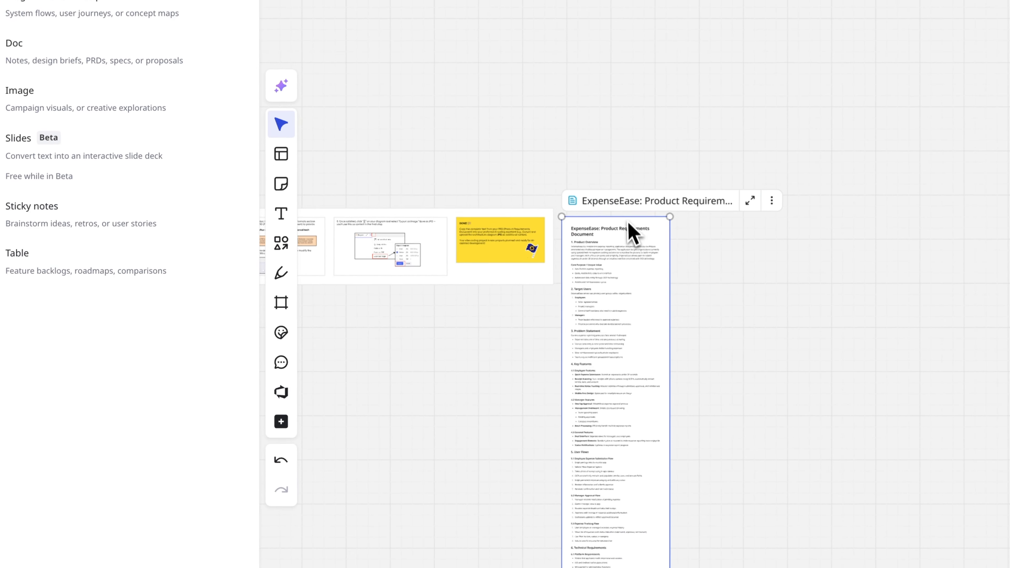
Read the ExpenseEase requirements document from its product overview down to the key features.
scroll(790, 502, up, 5)
scroll(790, 503, down, 5)
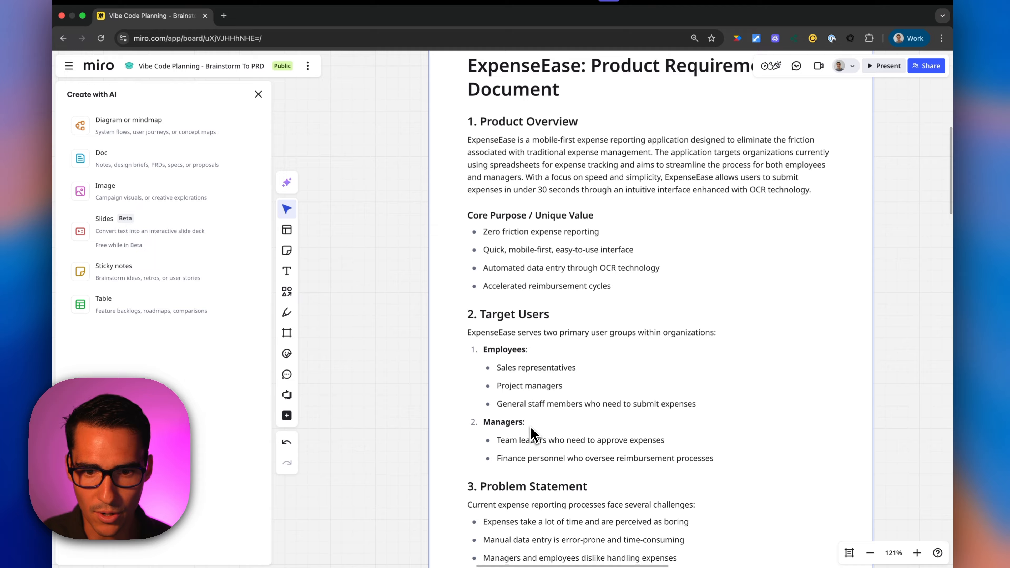
scroll(525, 398, down, 3)
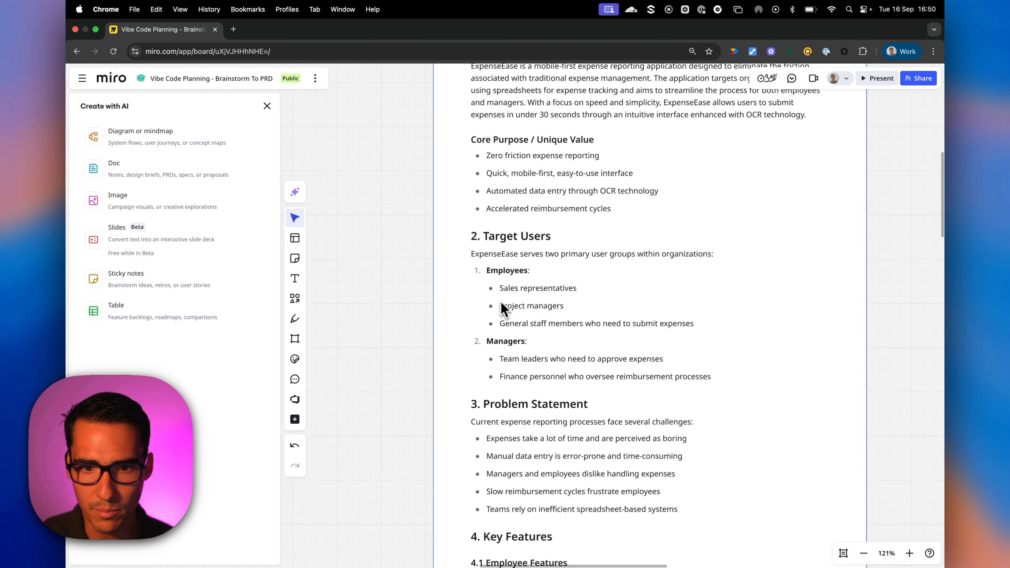
scroll(502, 309, down, 6)
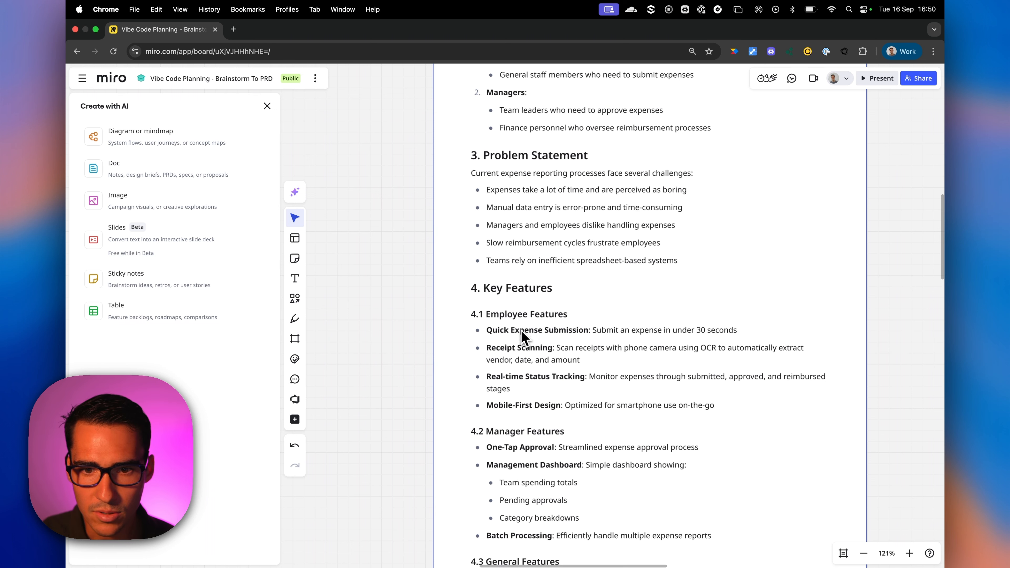
scroll(557, 342, down, 1)
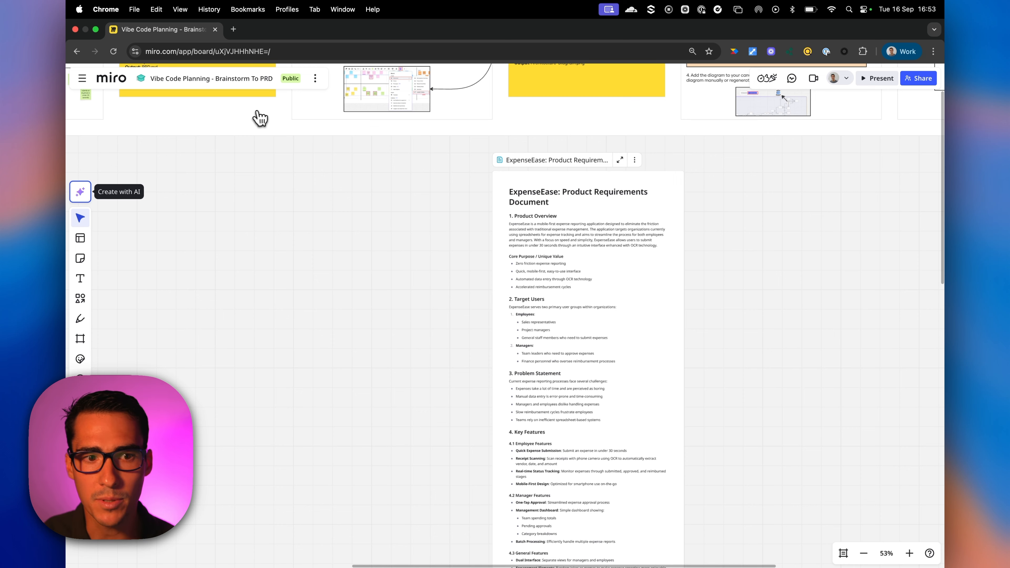
Start a new AI diagram of the Flowchart type.
click(80, 192)
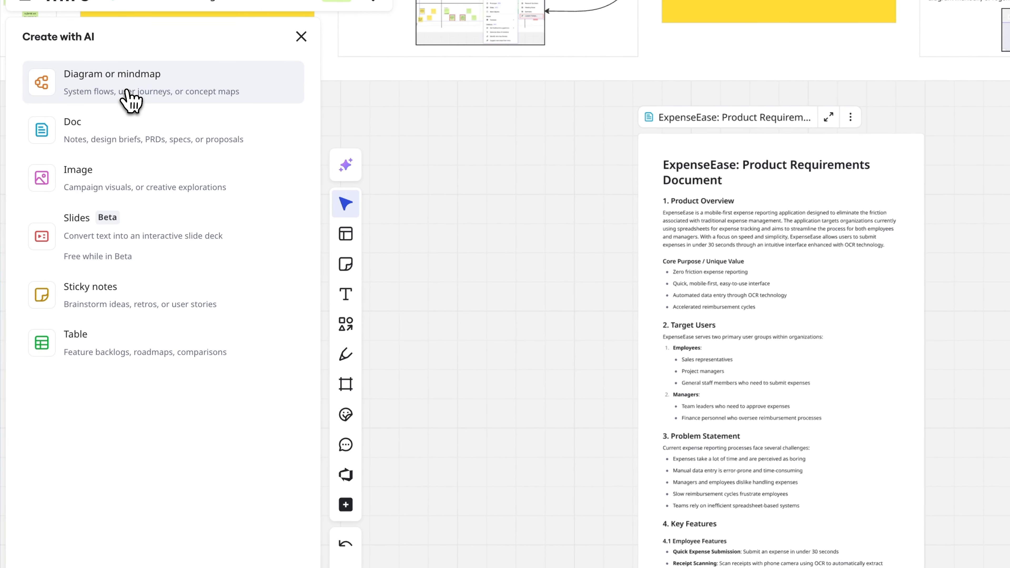
click(128, 97)
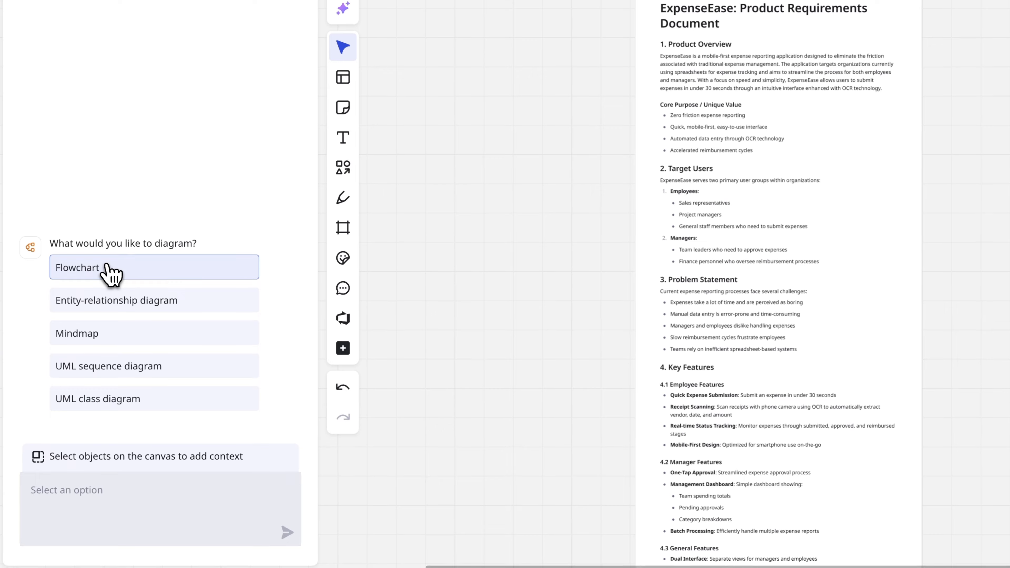
click(135, 275)
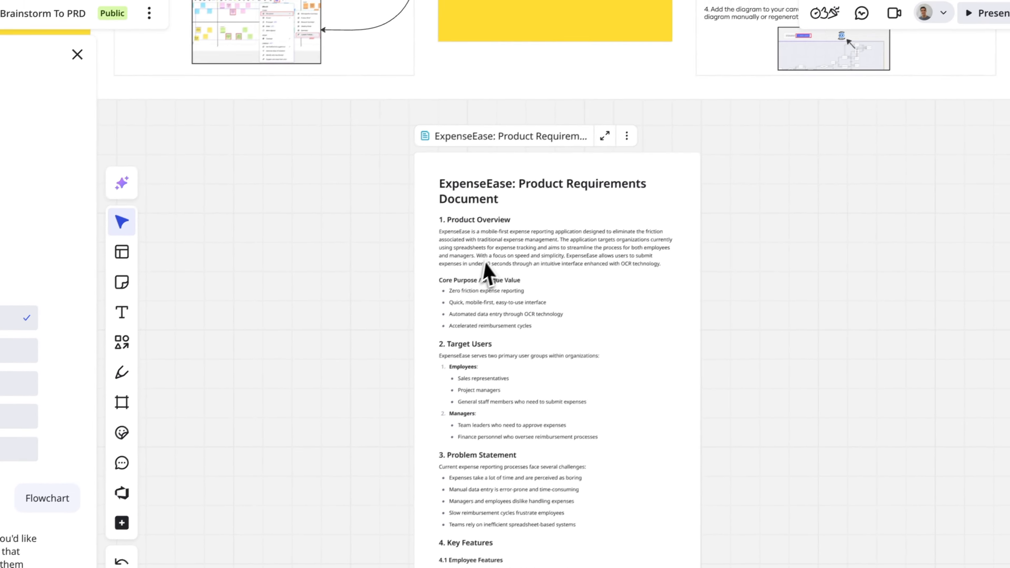
Submit the board's sample user flow prompt for the flowchart, adding to follow the PRD exactly and show steps for expenses, OCR, and dashboard views.
scroll(479, 269, up, 4)
double_click(759, 157)
drag(726, 156, 935, 170)
key(ctrl+c)
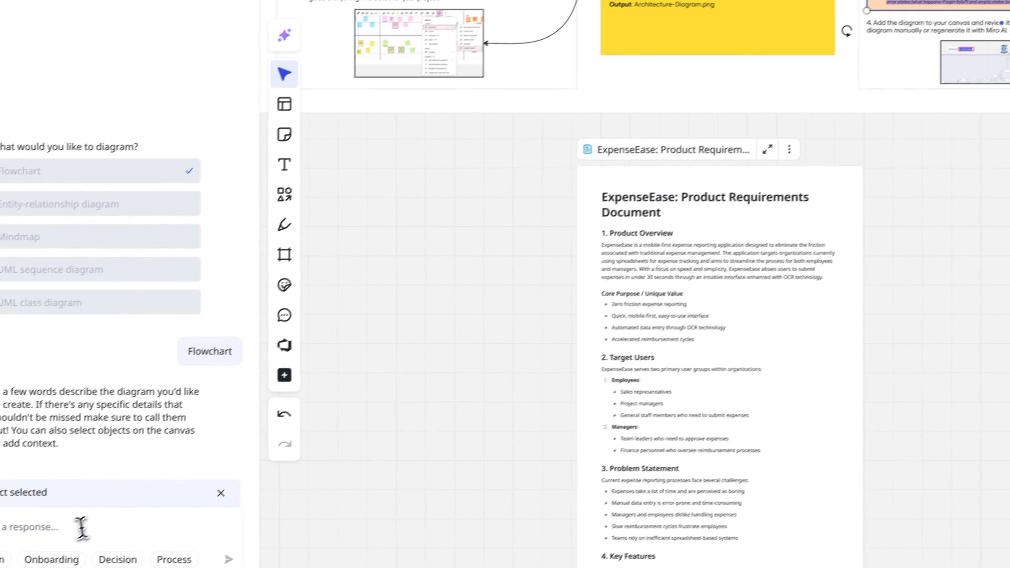
click(82, 527)
key(ctrl+v)
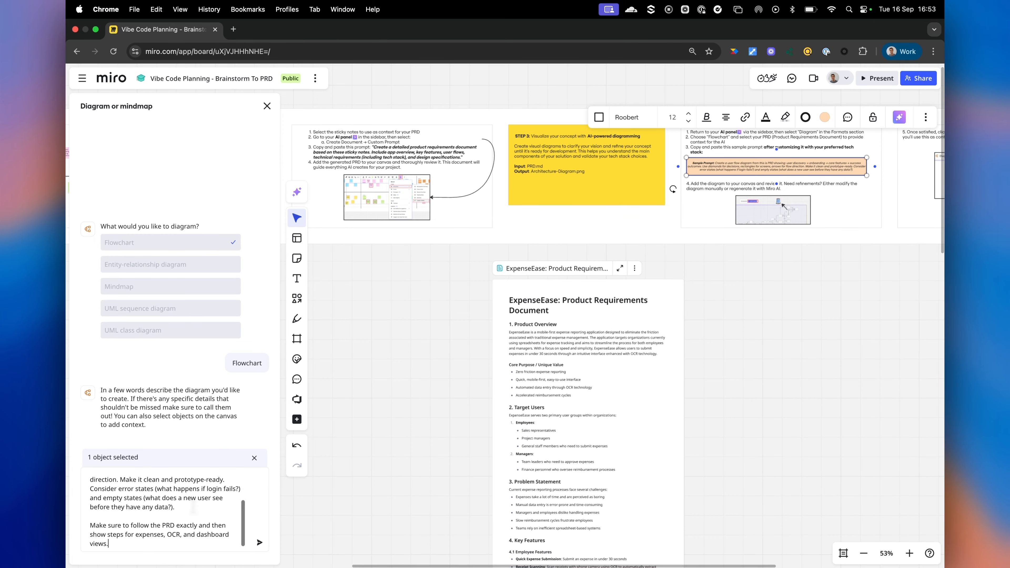
key(Return)
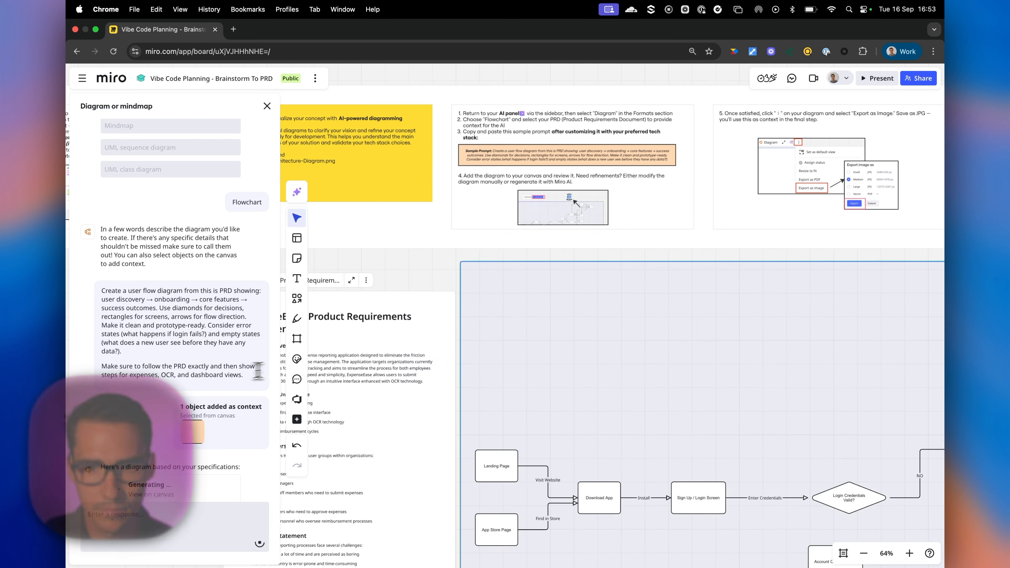
Examine the generated user flow diagram, following it from the landing page through login to the welcome tutorial.
scroll(542, 339, right, 2)
scroll(577, 336, down, 3)
scroll(561, 340, right, 4)
scroll(561, 340, down, 5)
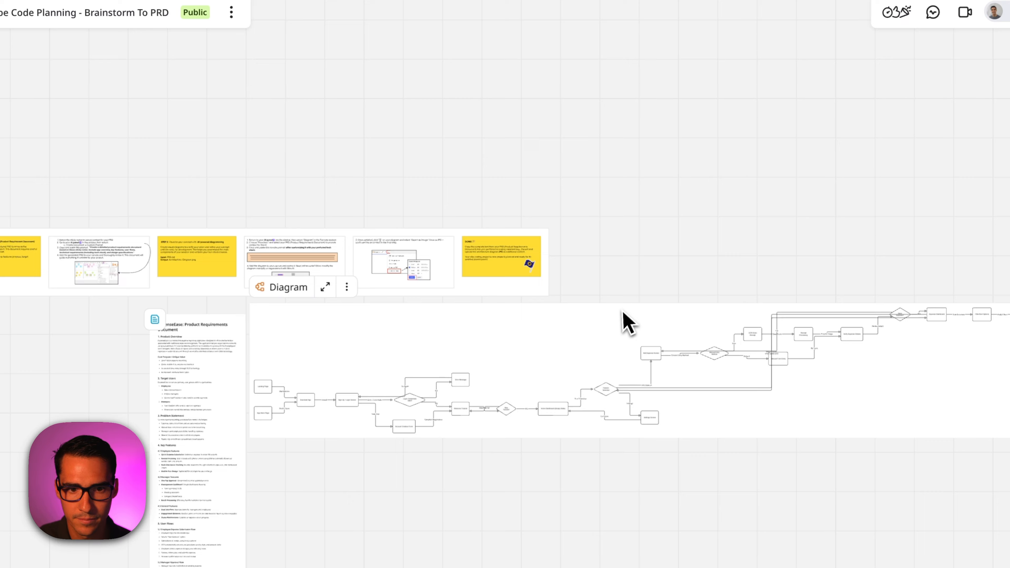
drag(390, 333, 471, 364)
scroll(409, 404, up, 5)
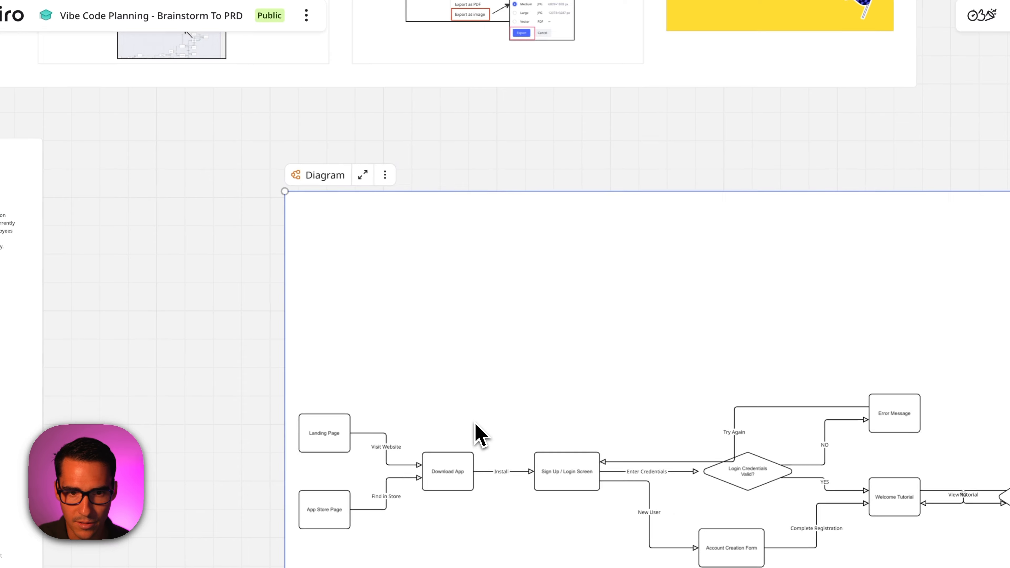
scroll(475, 423, up, 3)
scroll(541, 453, right, 1)
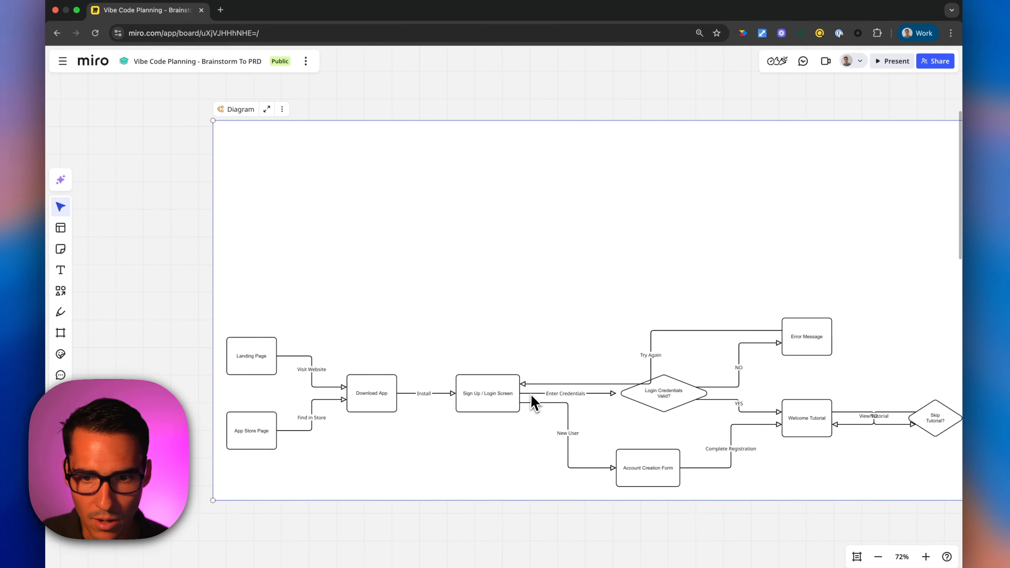
scroll(661, 462, right, 3)
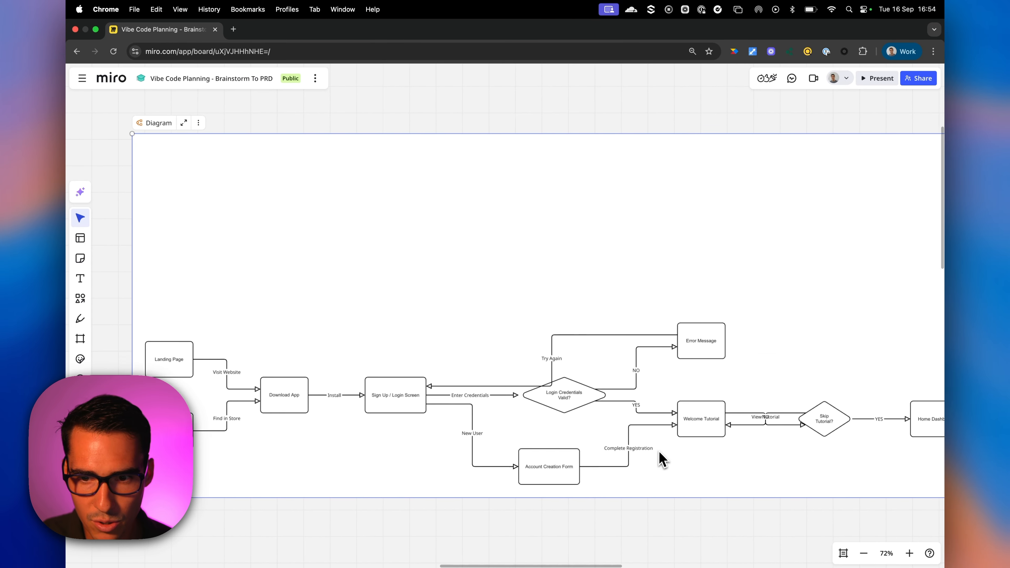
Examine the rest of the user flow diagram, from the home dashboard through receipt scanning and manual entry to data export.
scroll(661, 460, right, 10)
scroll(561, 424, right, 8)
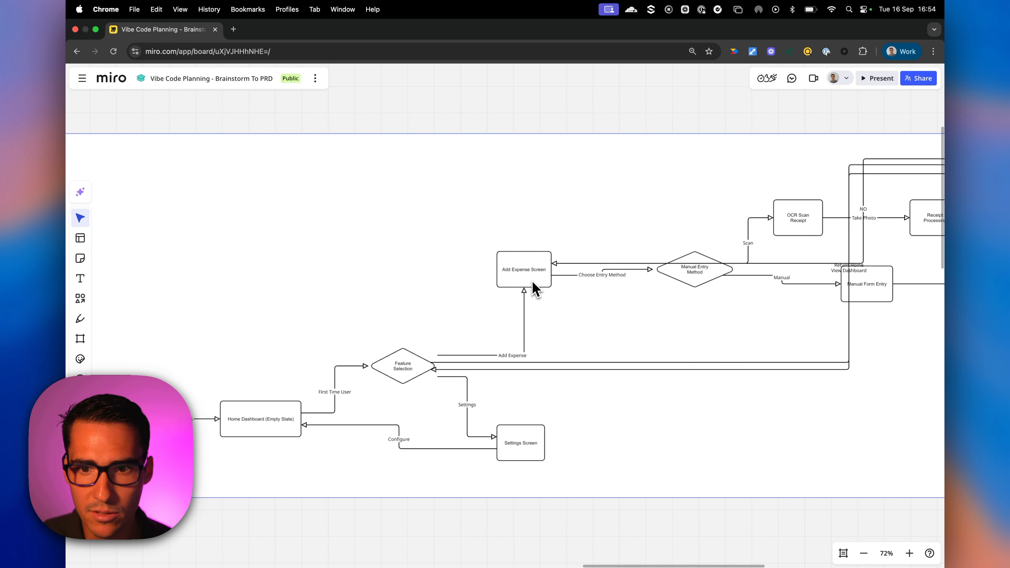
scroll(573, 295, right, 2)
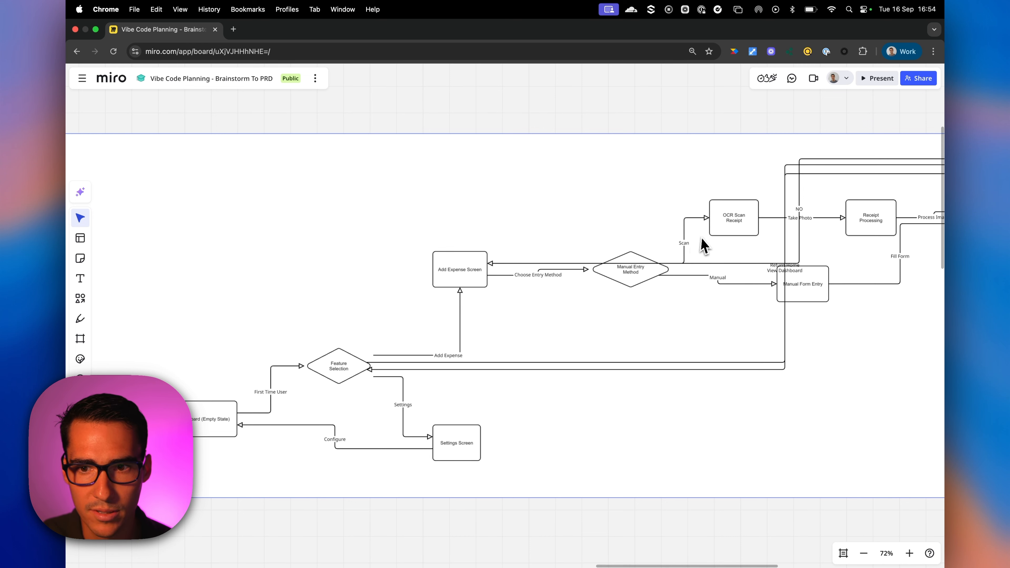
scroll(704, 247, right, 3)
scroll(762, 233, right, 20)
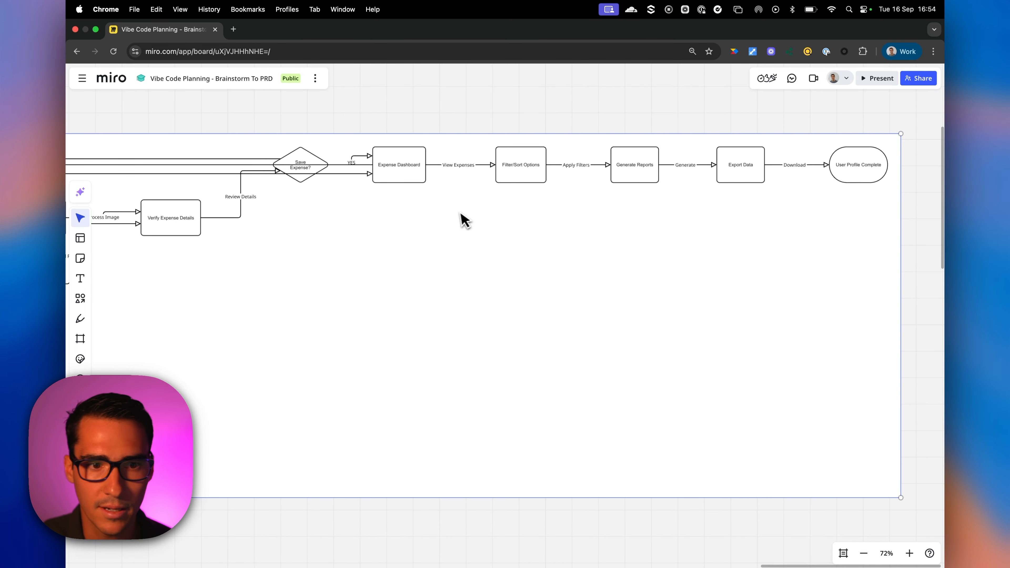
scroll(465, 220, left, 13)
scroll(399, 282, left, 12)
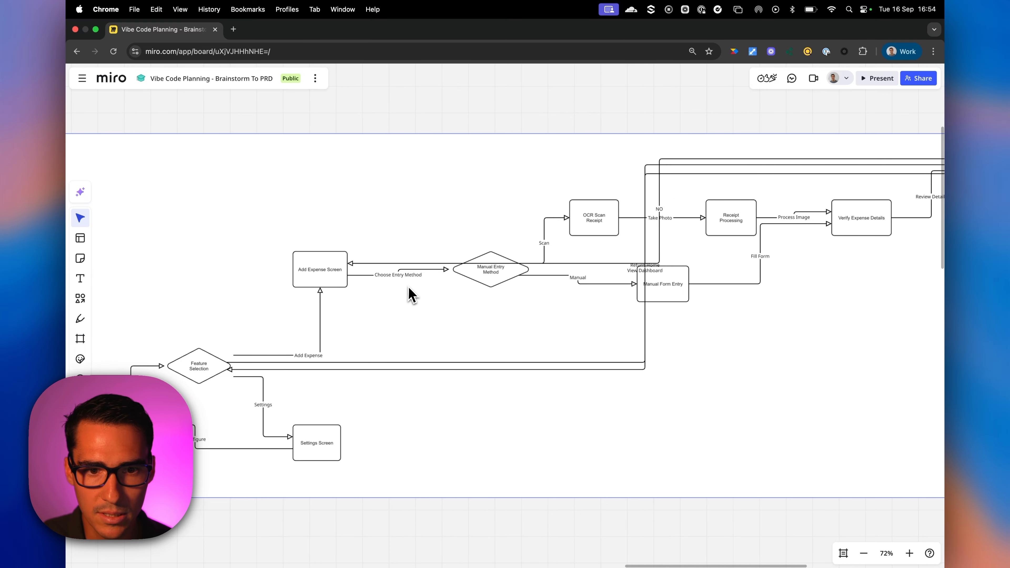
Move the user flow diagram down, clear of the instruction slides and beside the requirements document.
click(401, 306)
scroll(400, 307, down, 15)
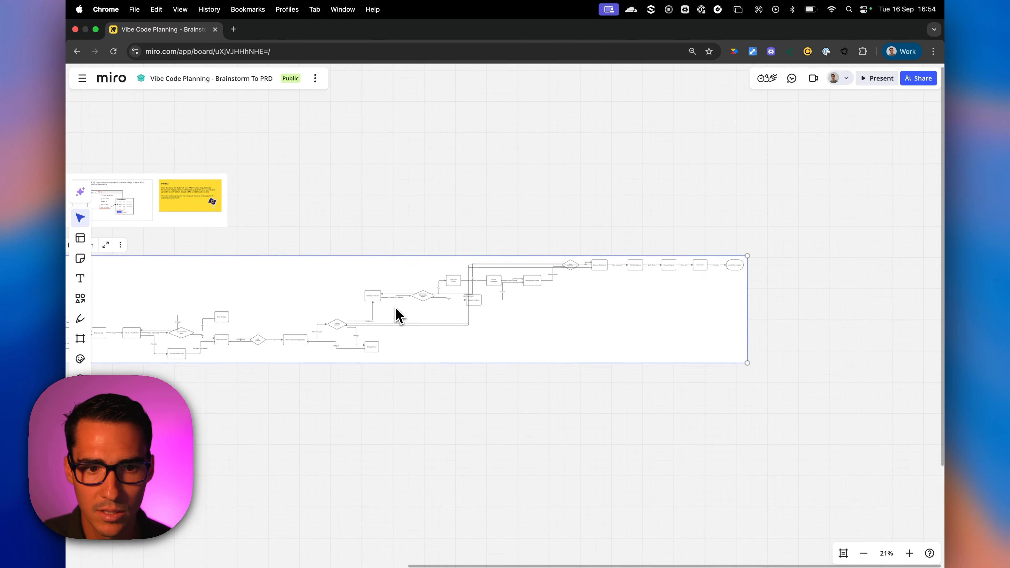
scroll(398, 307, left, 4)
drag(442, 298, 422, 390)
click(416, 329)
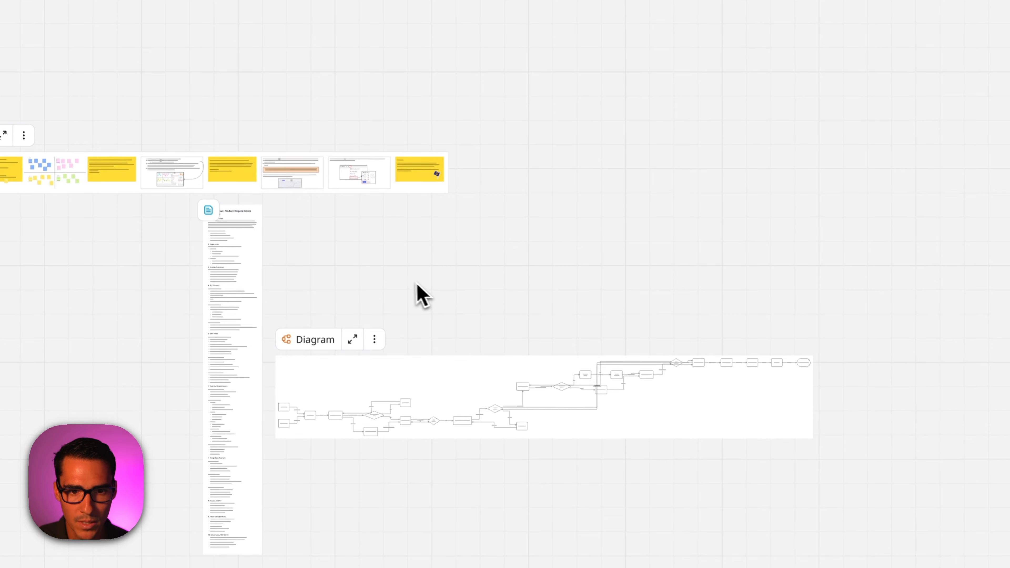
Export the user flow diagram as a JPG image.
click(374, 340)
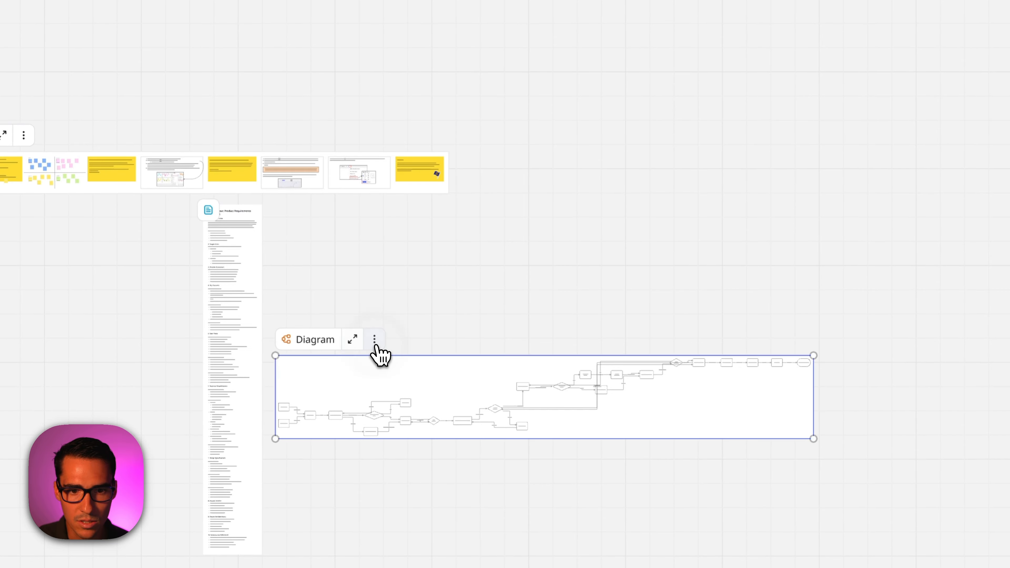
click(434, 211)
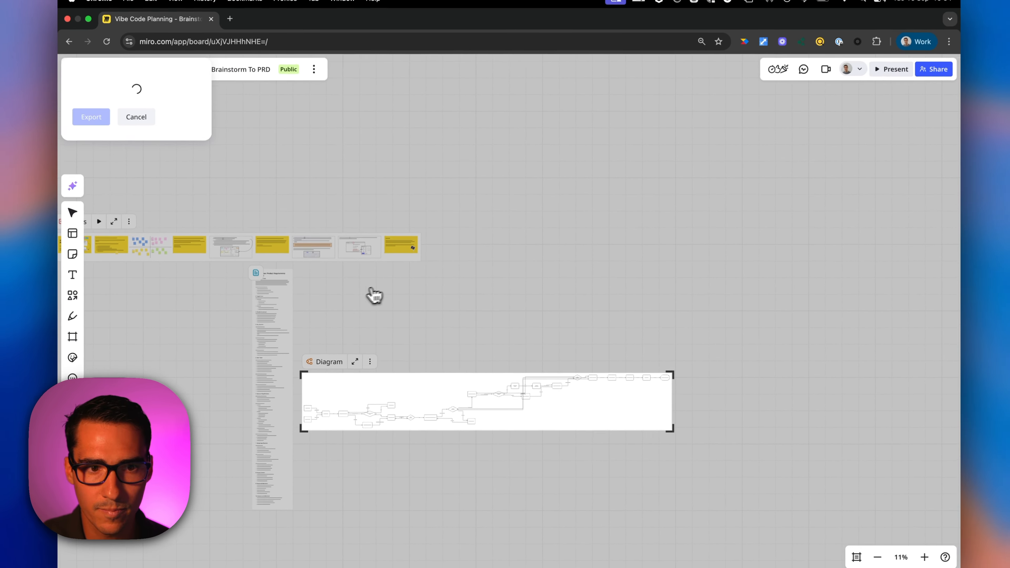
click(95, 182)
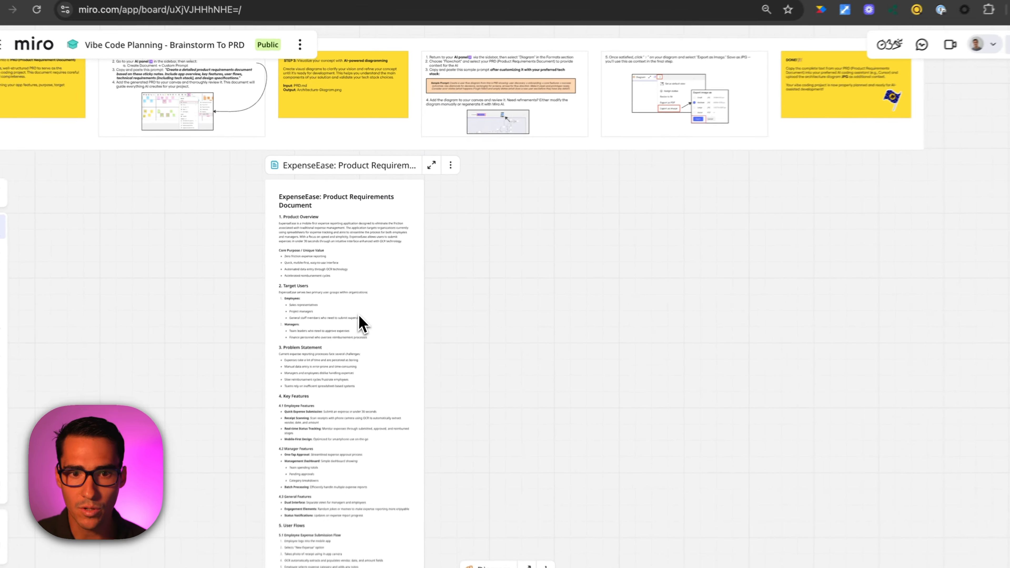
Copy the whole ExpenseEase requirements document and paste it below the app-building prompt in Cursor's new chat.
double_click(361, 286)
key(super+a)
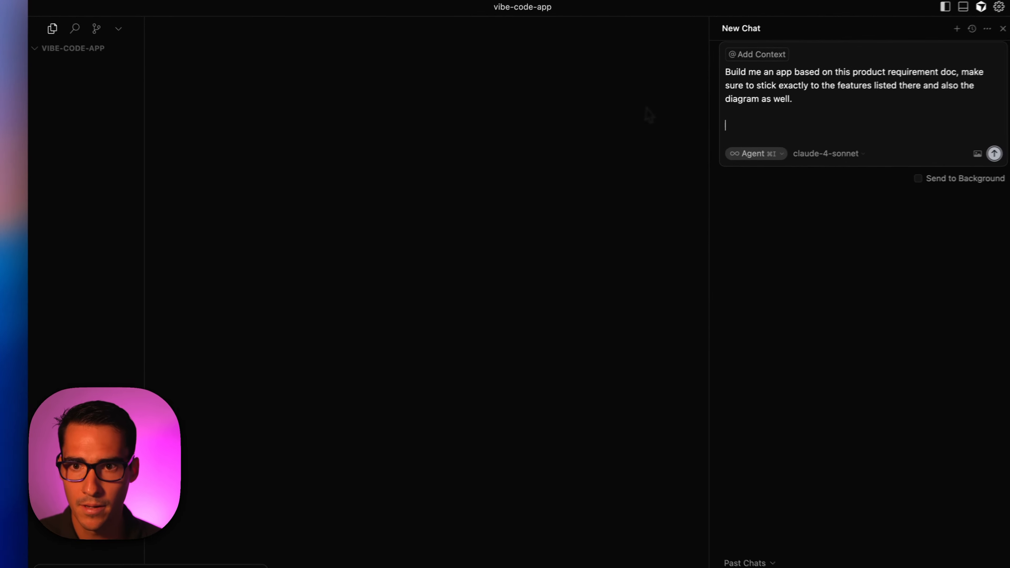
drag(739, 85, 870, 131)
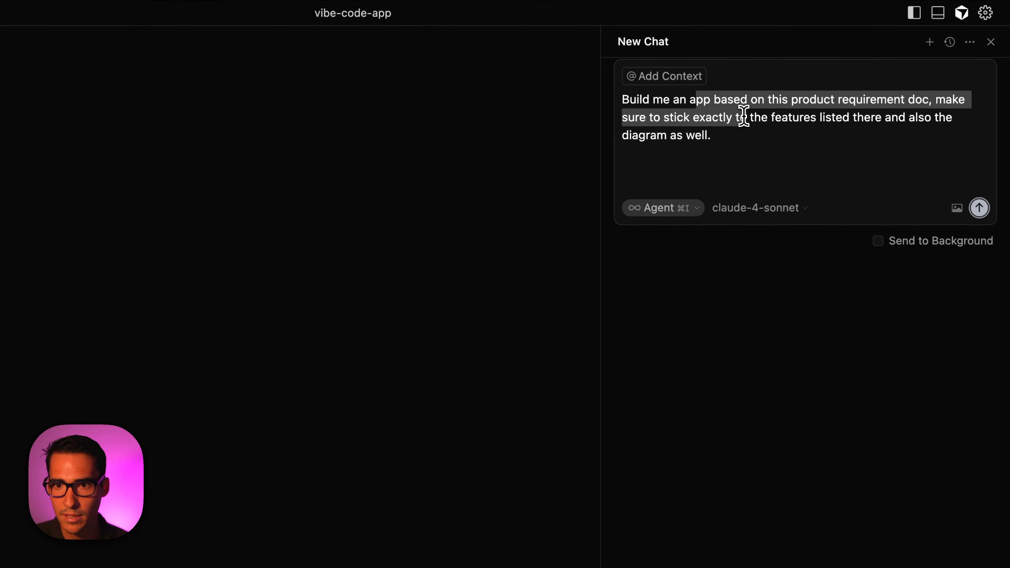
click(834, 156)
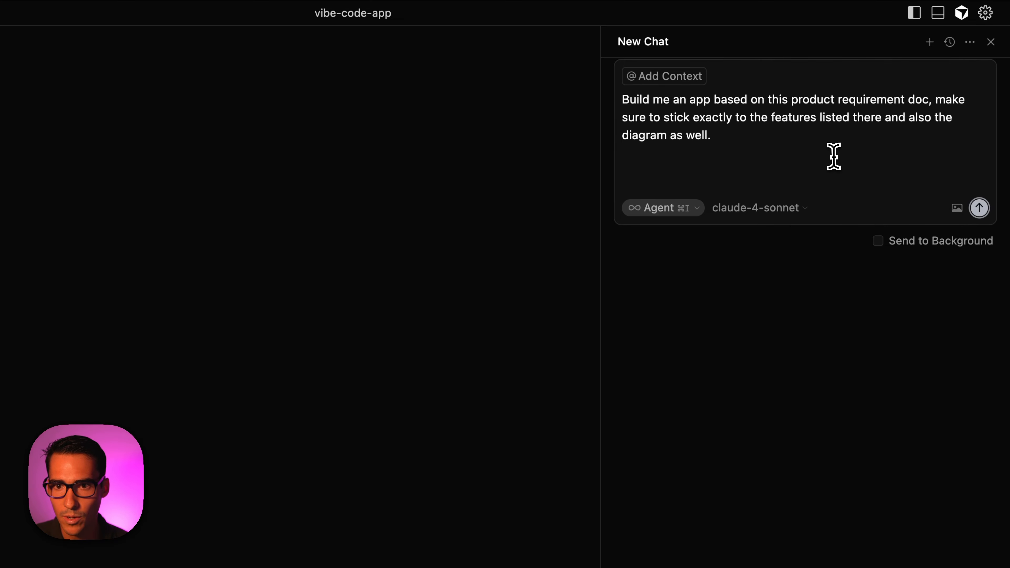
key(Return)
key(super+v)
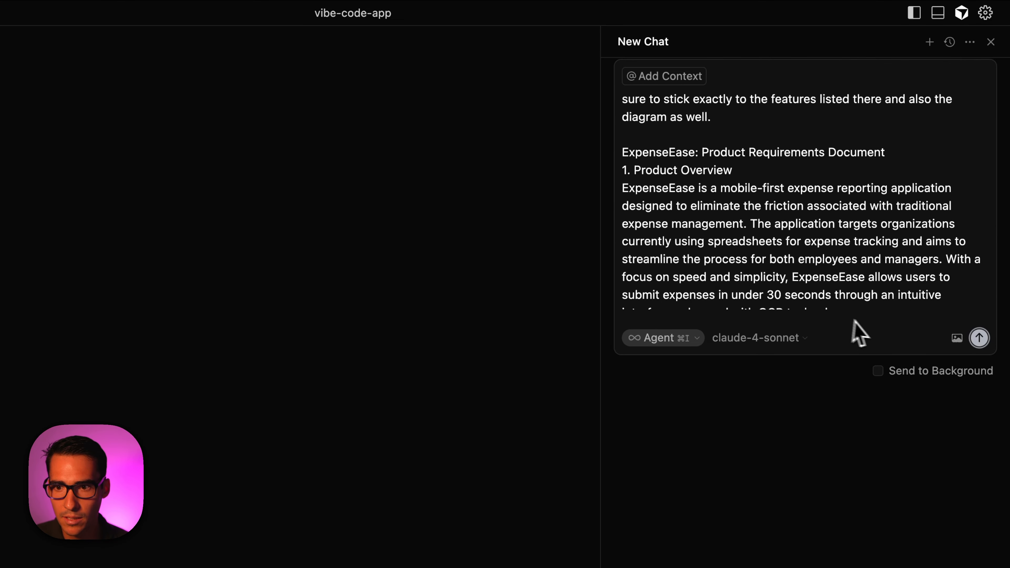
Attach the exported diagram JPG from the Downloads folder to the chat and submit the prompt to the claude-4-sonnet agent.
click(958, 340)
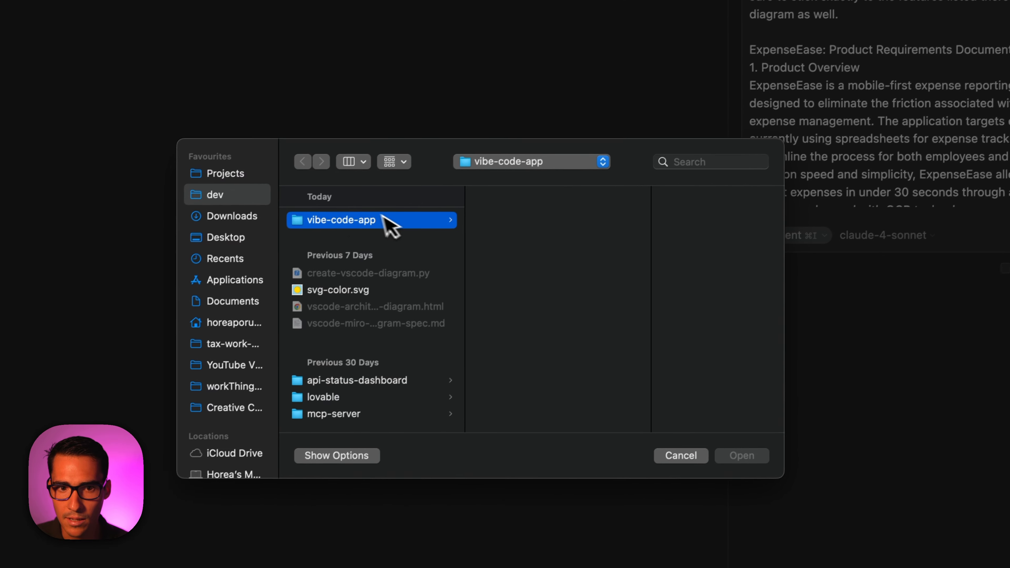
click(256, 200)
click(394, 203)
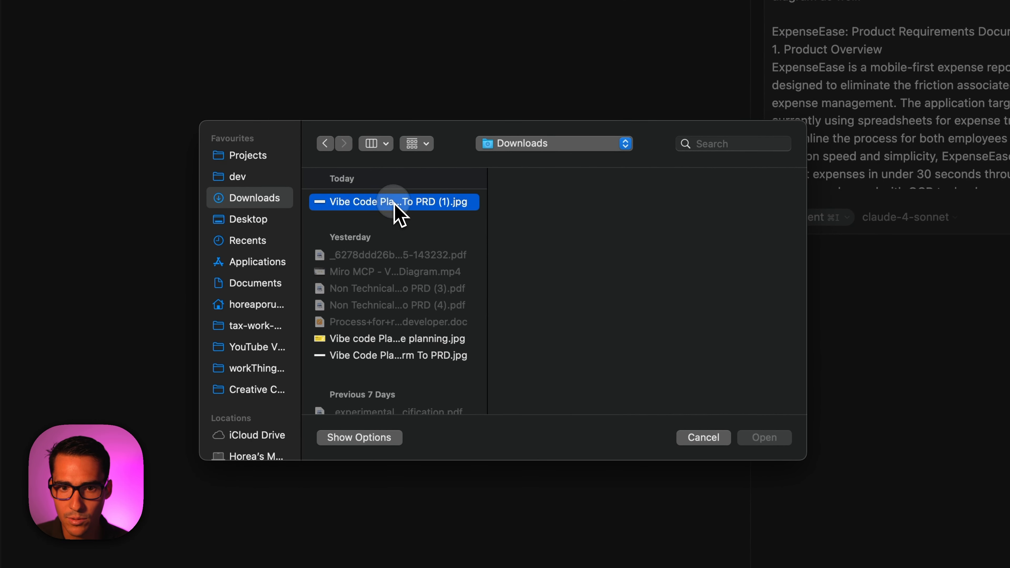
click(757, 438)
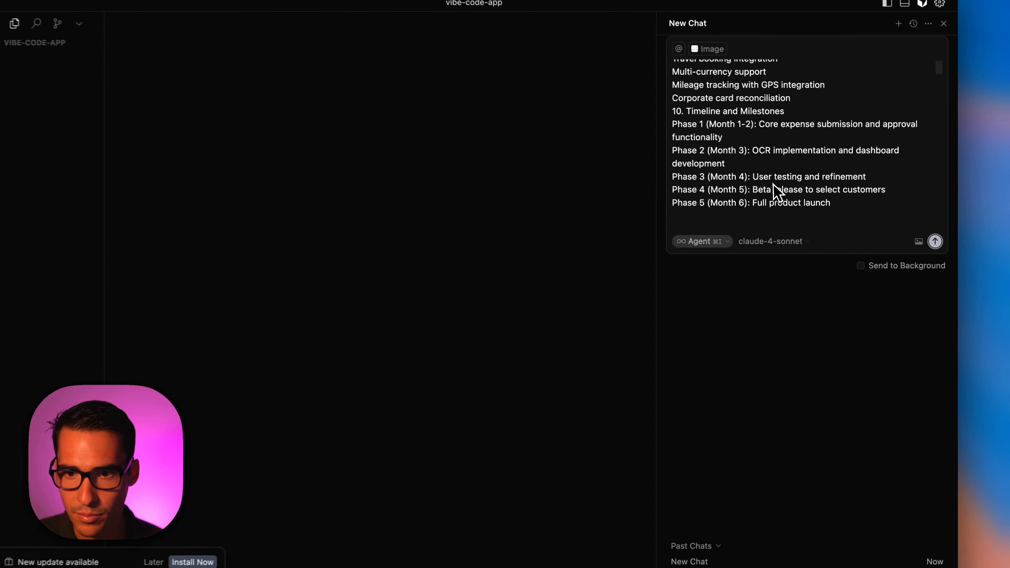
scroll(812, 160, up, 20)
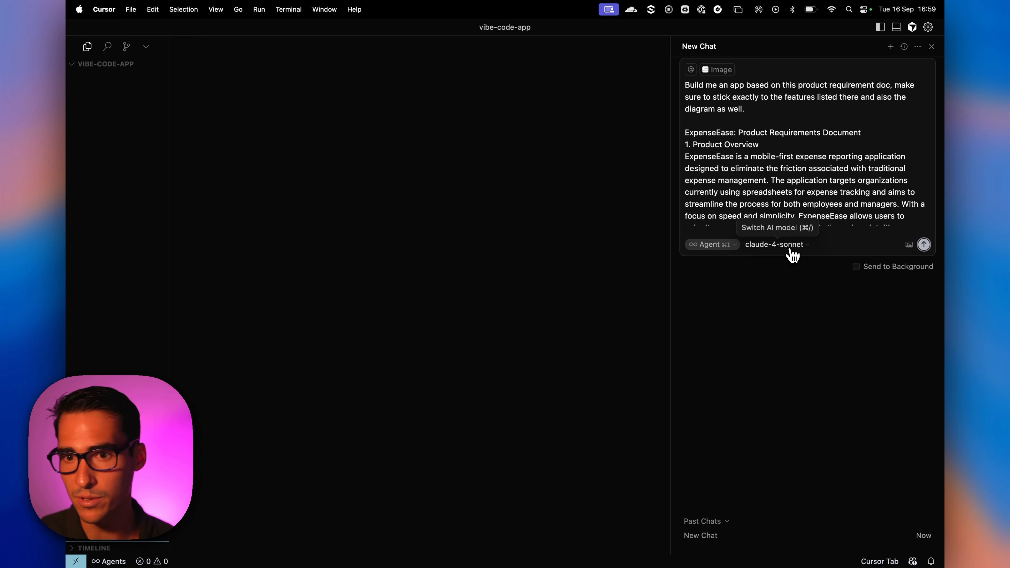
click(925, 245)
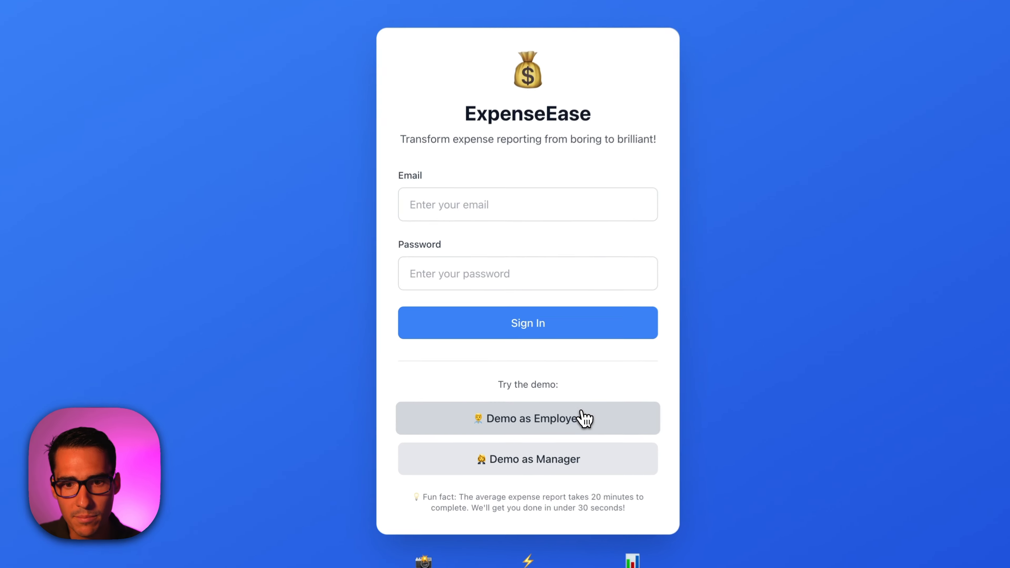
Sign in to the generated ExpenseEase app with the employee demo account and start a new expense, dismissing the password warning.
click(549, 400)
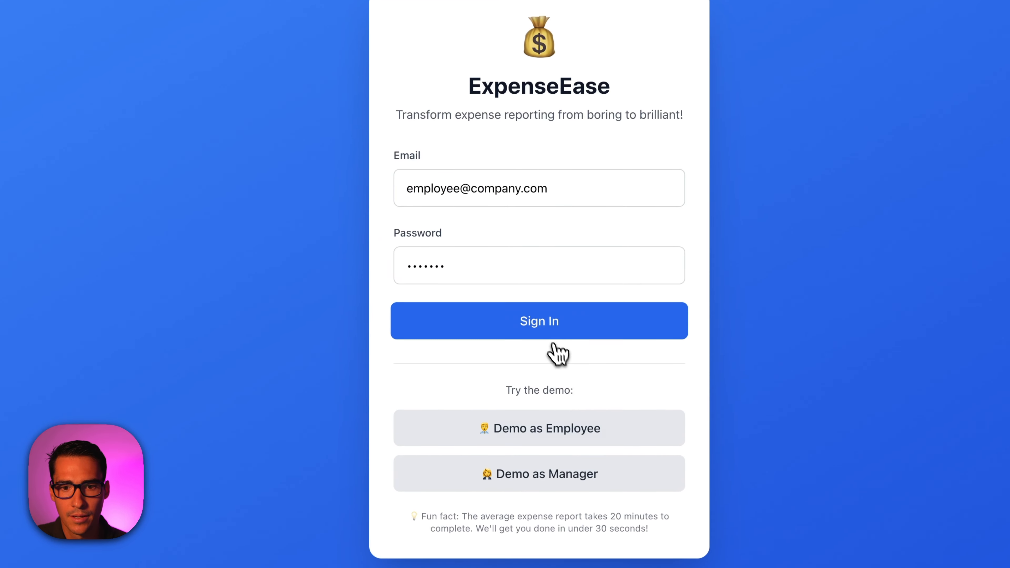
click(544, 331)
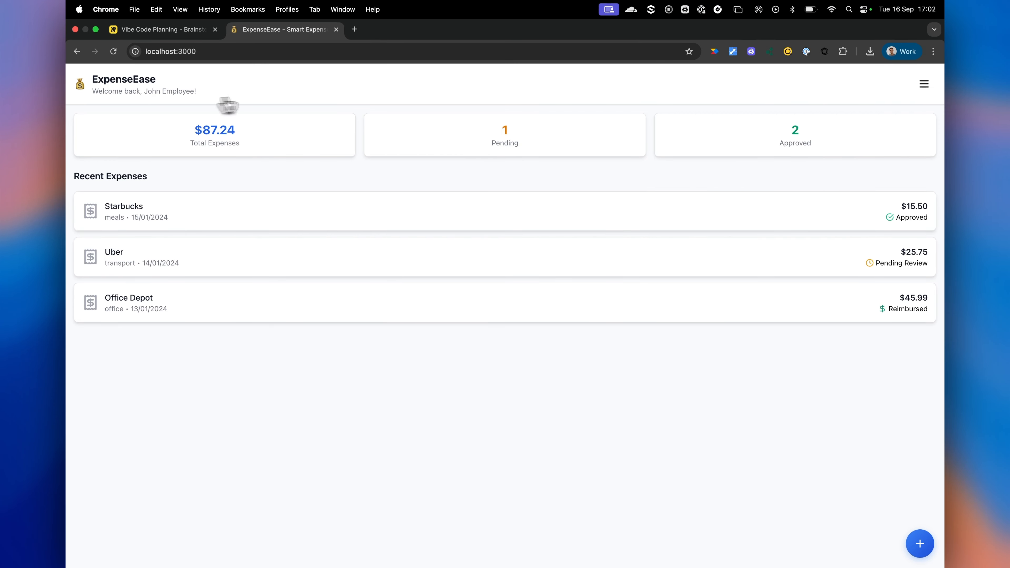
click(920, 544)
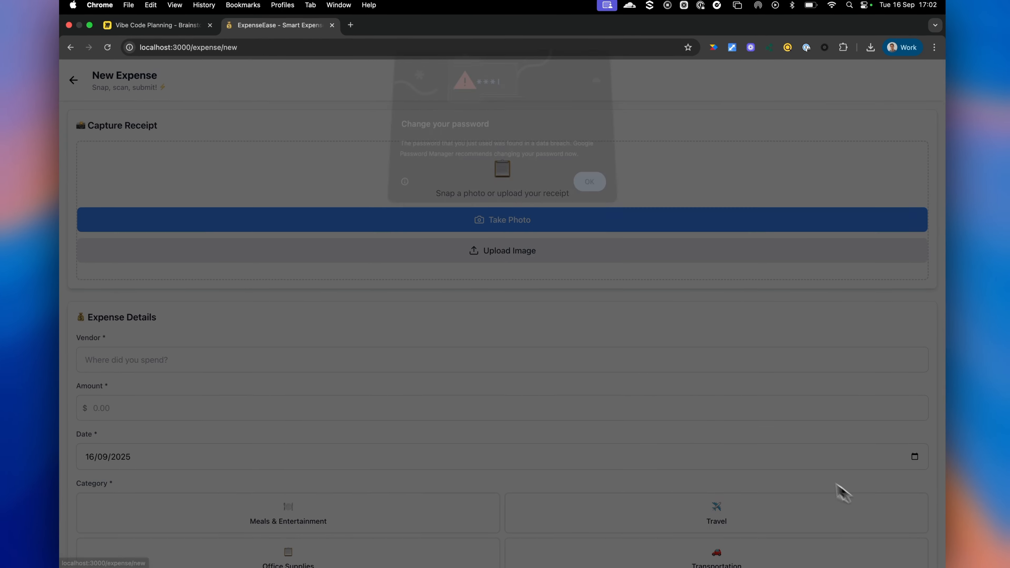
click(598, 193)
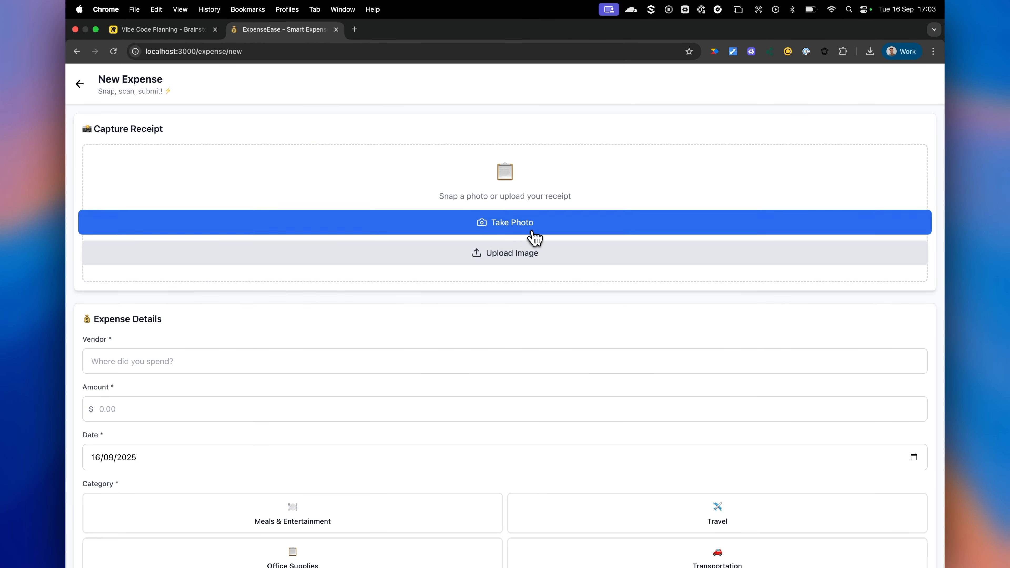
Upload receipt.jpg from the Desktop as the receipt for the new expense.
click(525, 266)
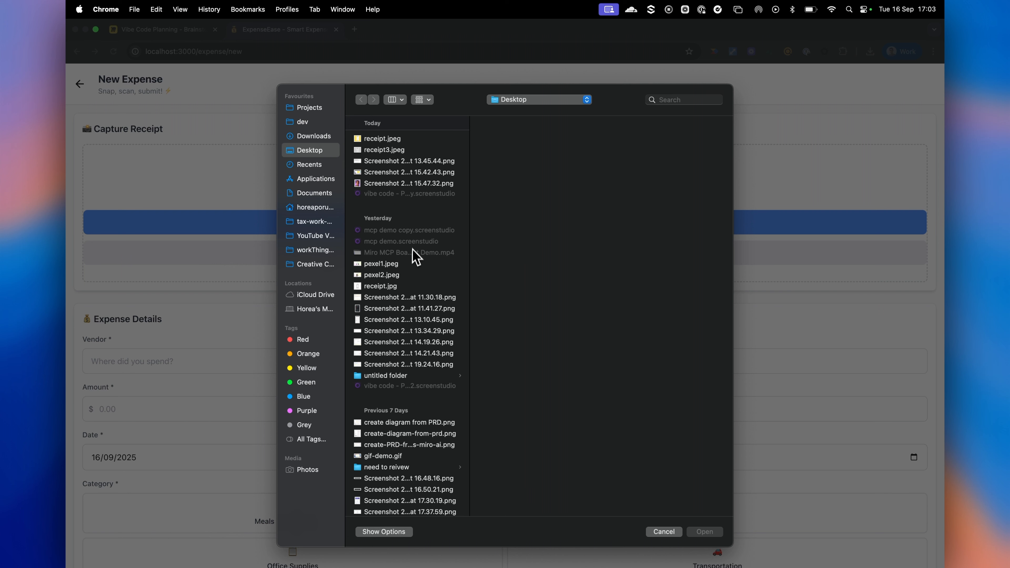
click(418, 287)
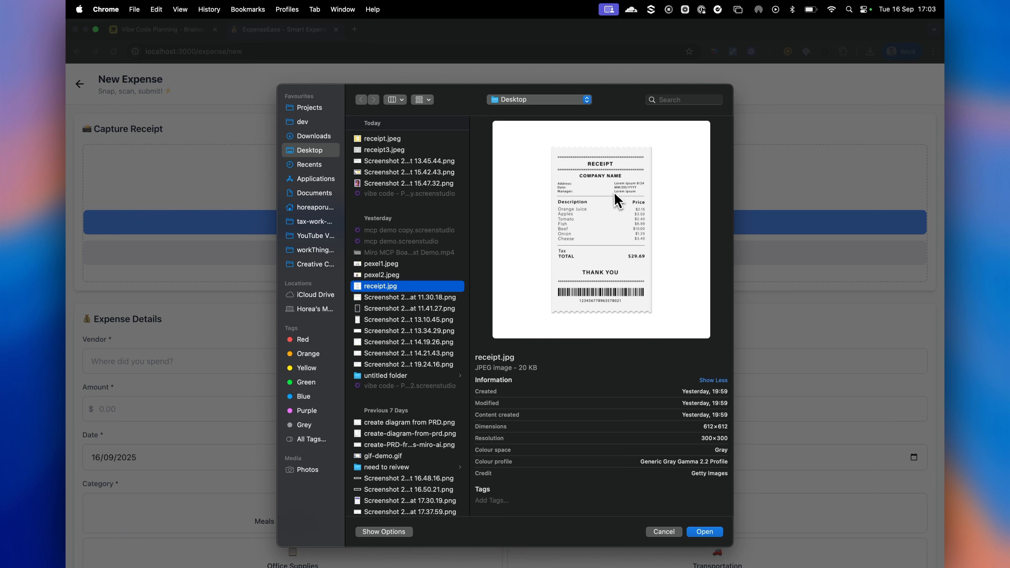
click(705, 532)
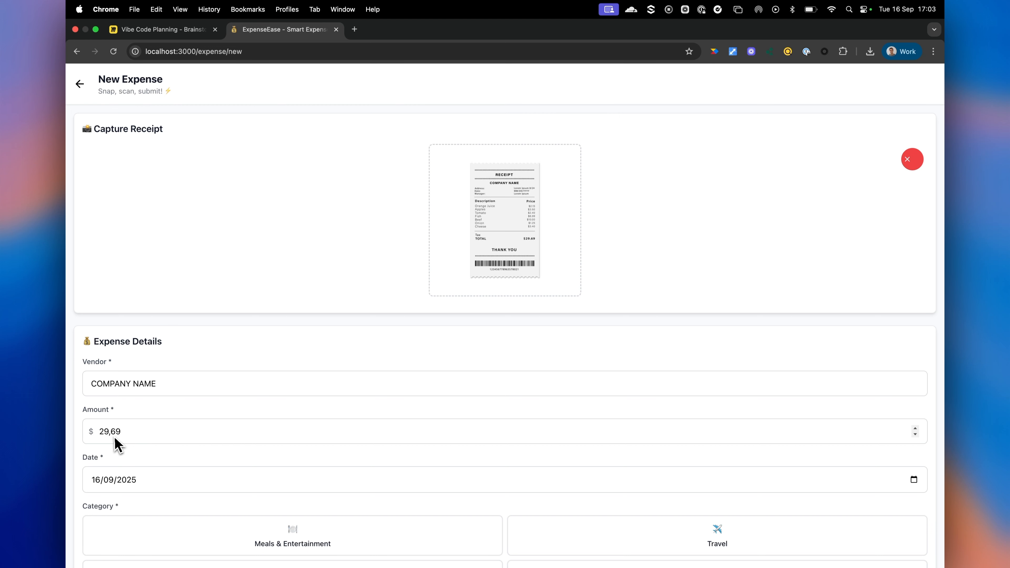
Choose a category for the scanned expense and submit it.
scroll(149, 440, down, 5)
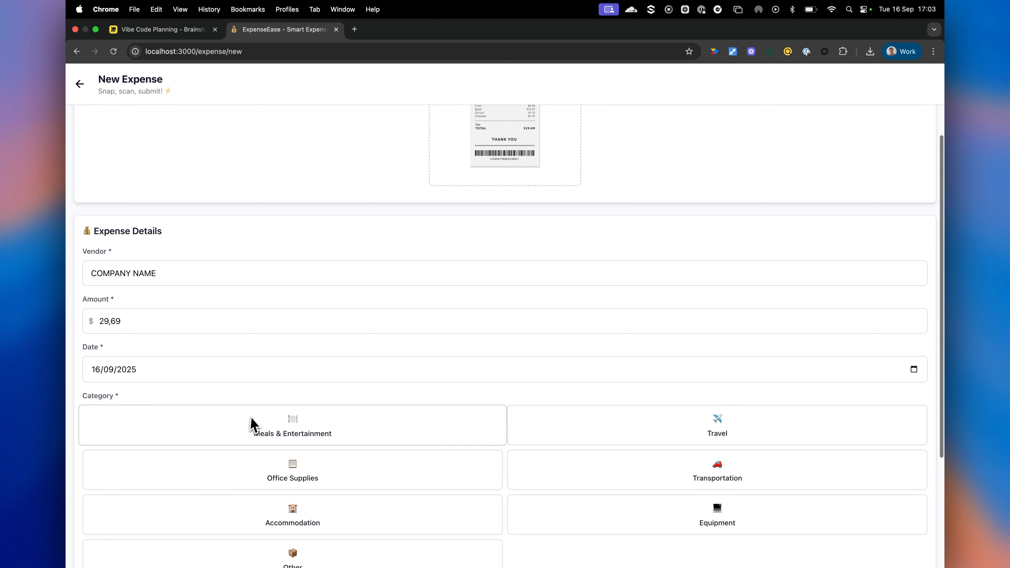
click(340, 368)
scroll(417, 418, down, 3)
click(481, 506)
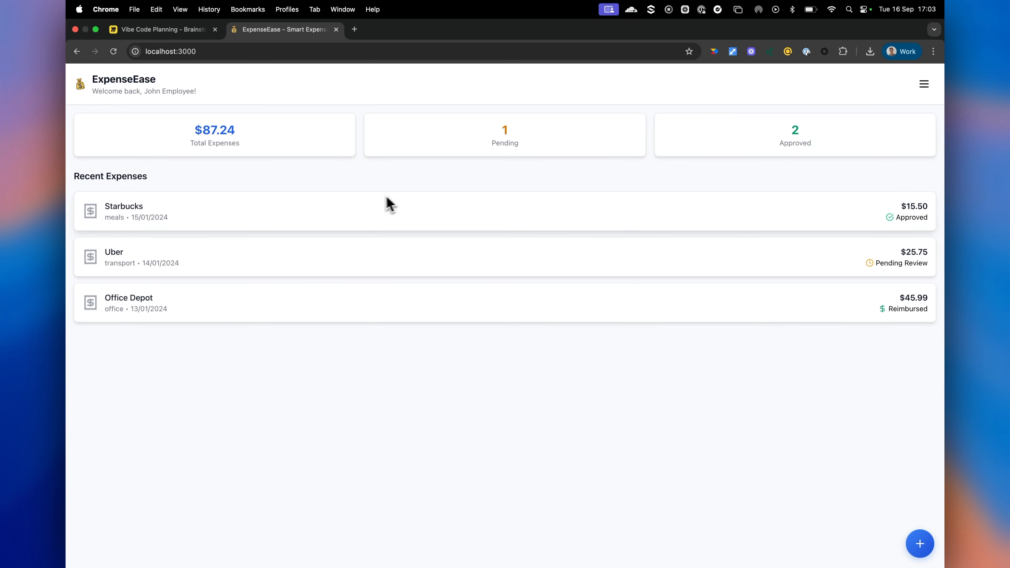
Switch the app to dark mode and review the spending analytics, with the period set to Quarter.
click(924, 84)
click(155, 123)
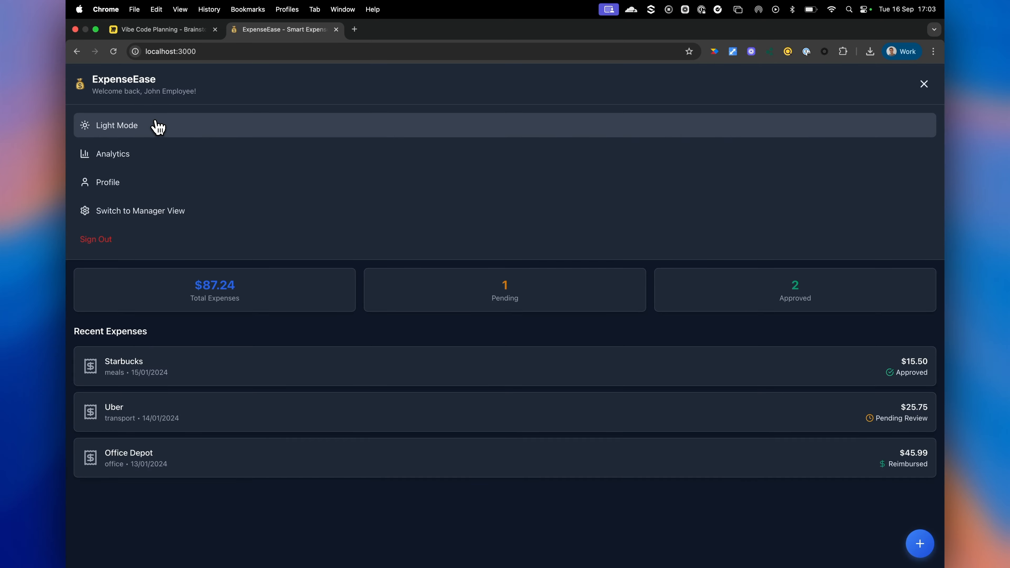
click(128, 161)
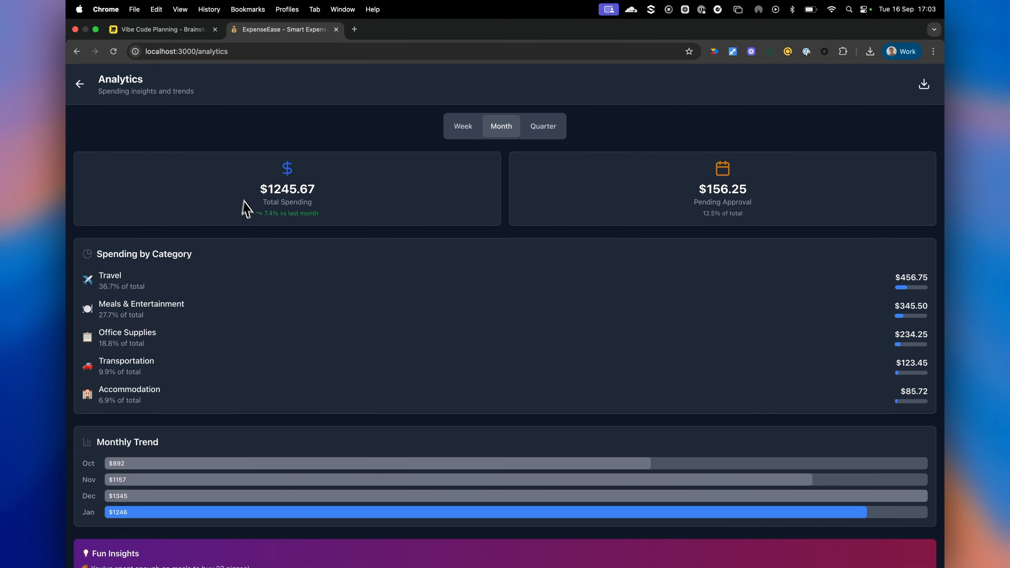
scroll(438, 245, down, 2)
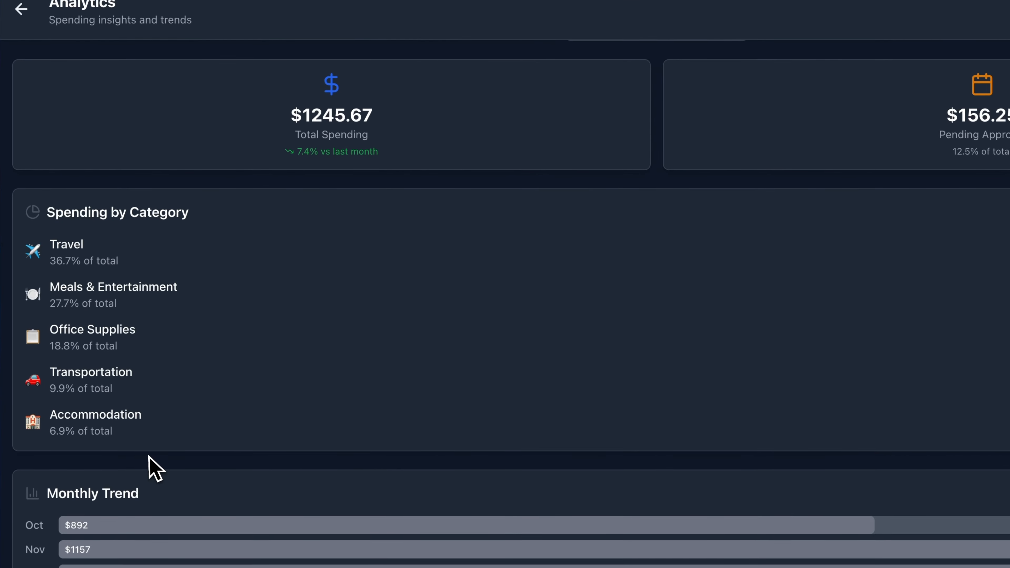
scroll(151, 457, up, 2)
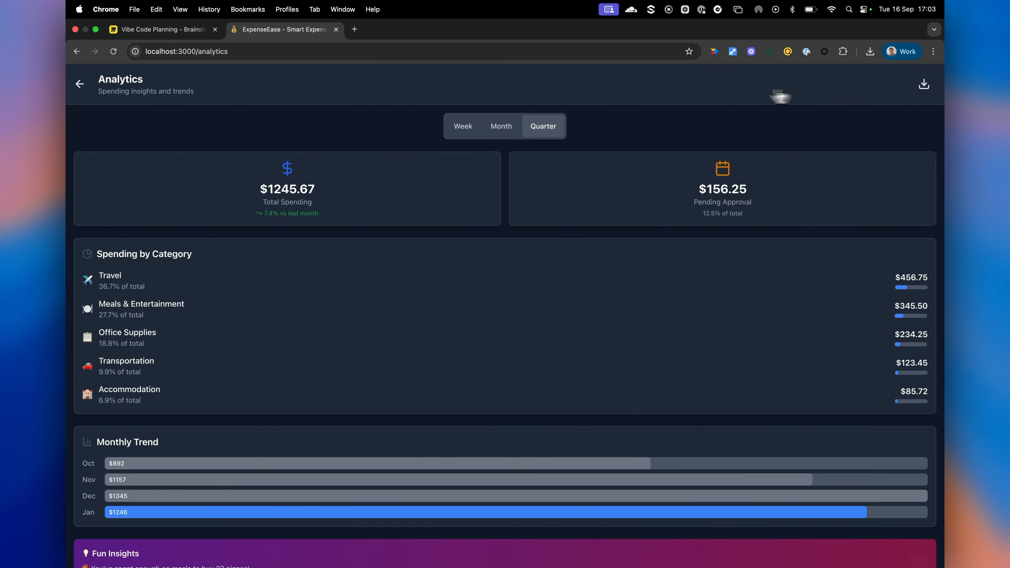
click(100, 89)
Review the employee's profile page, including its achievements, settings and stats.
click(924, 84)
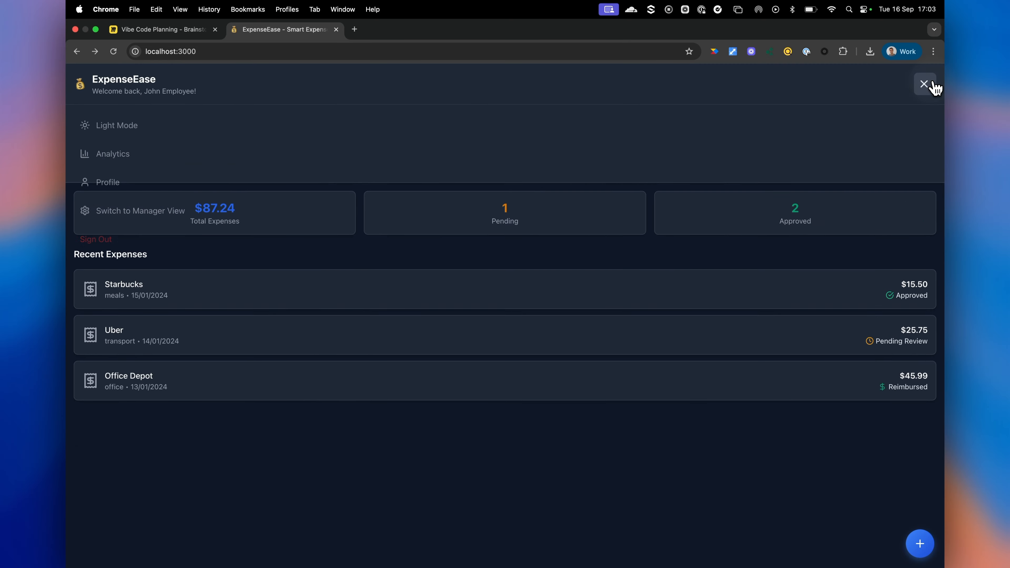
click(127, 180)
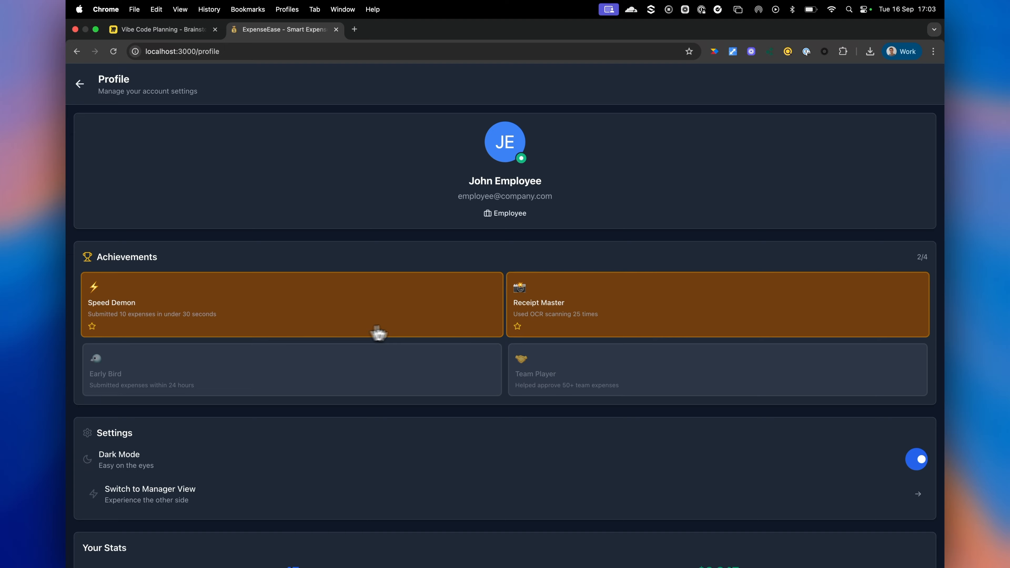
scroll(357, 306, down, 5)
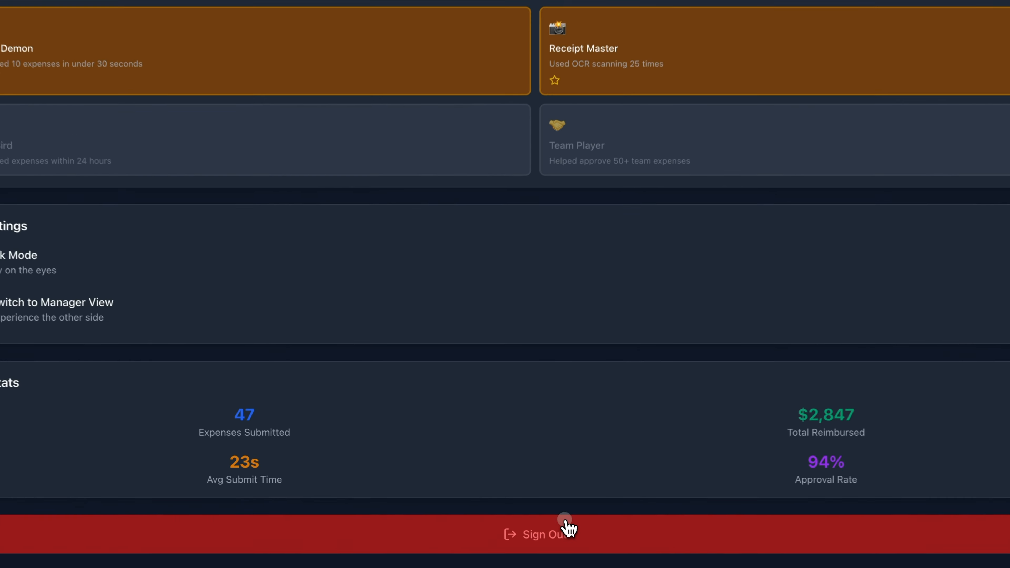
Sign out of the employee account and sign back in with the demo manager account.
click(526, 512)
click(594, 414)
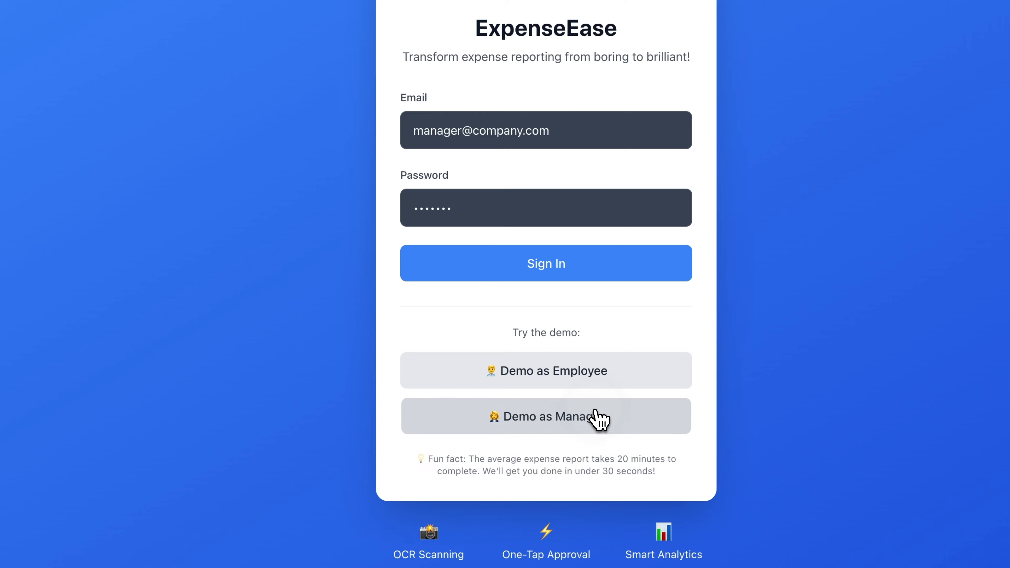
click(542, 278)
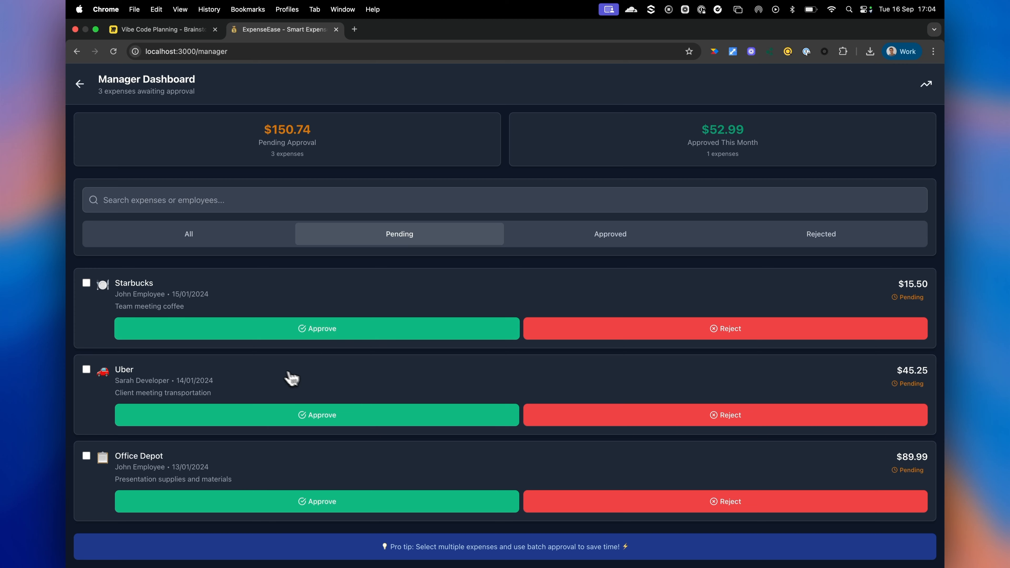
Approve the pending Starbucks and Uber expenses, reject the Office Depot one, and check the rejected and approved lists.
click(460, 336)
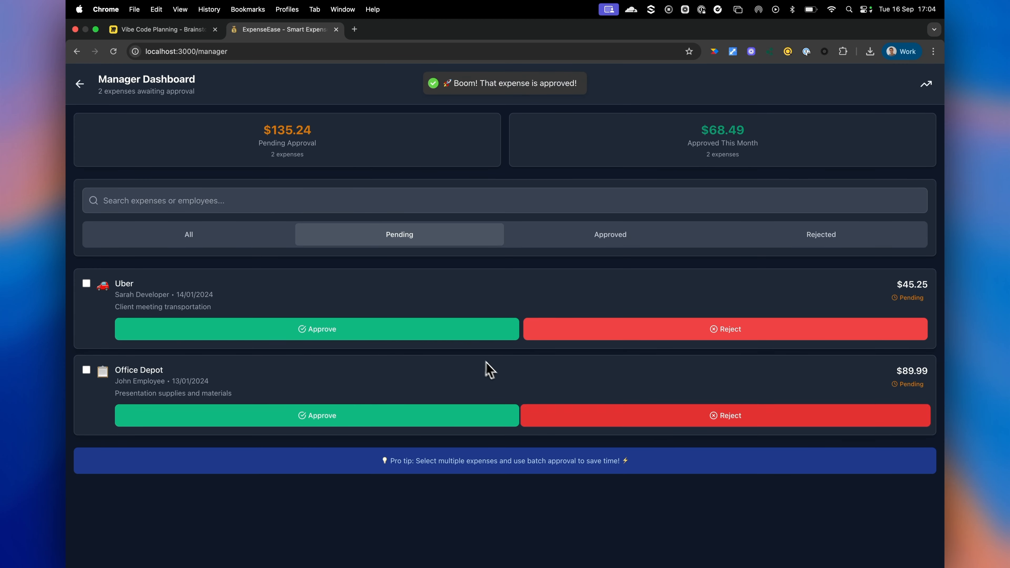
click(483, 332)
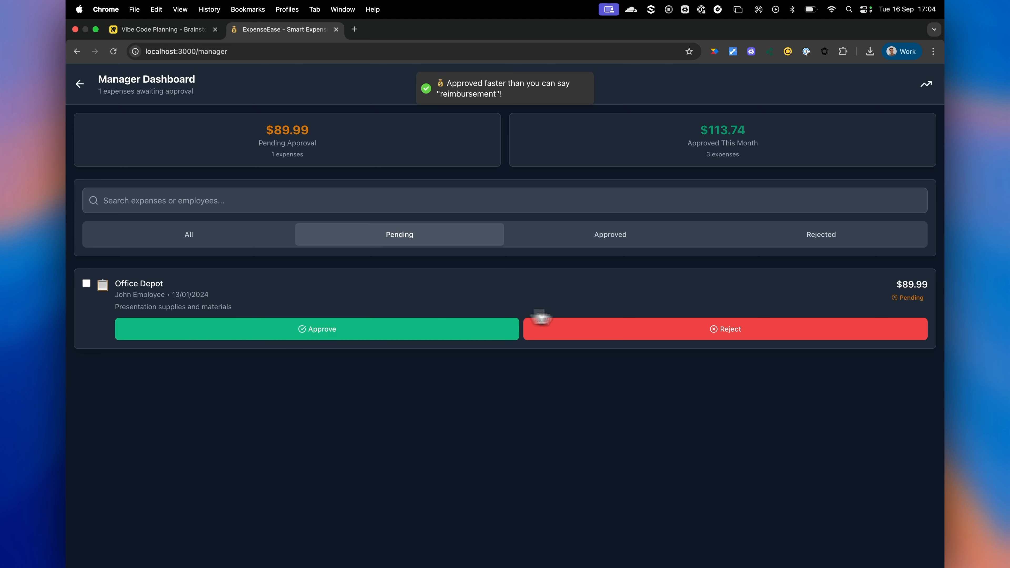
click(728, 325)
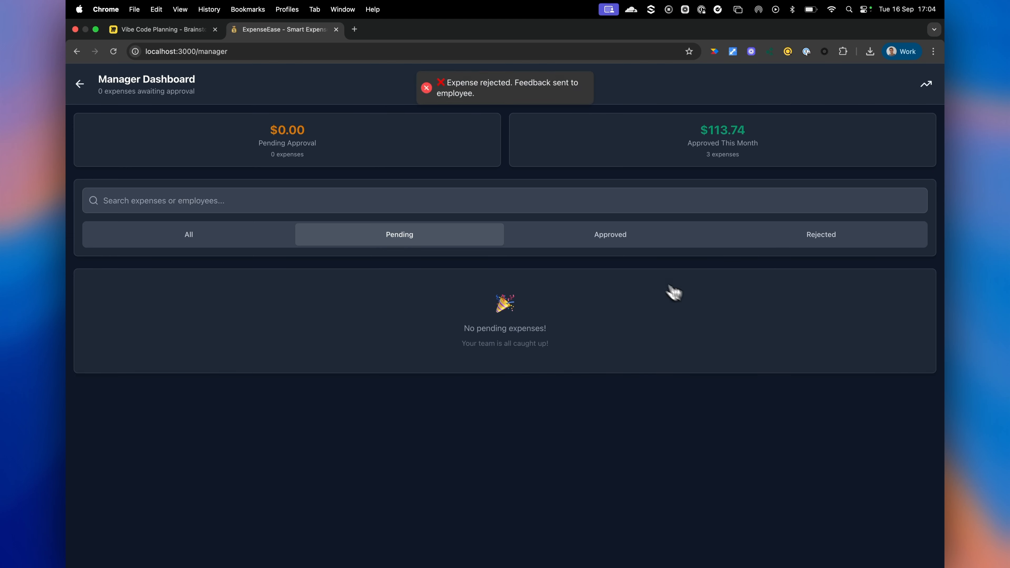
click(853, 243)
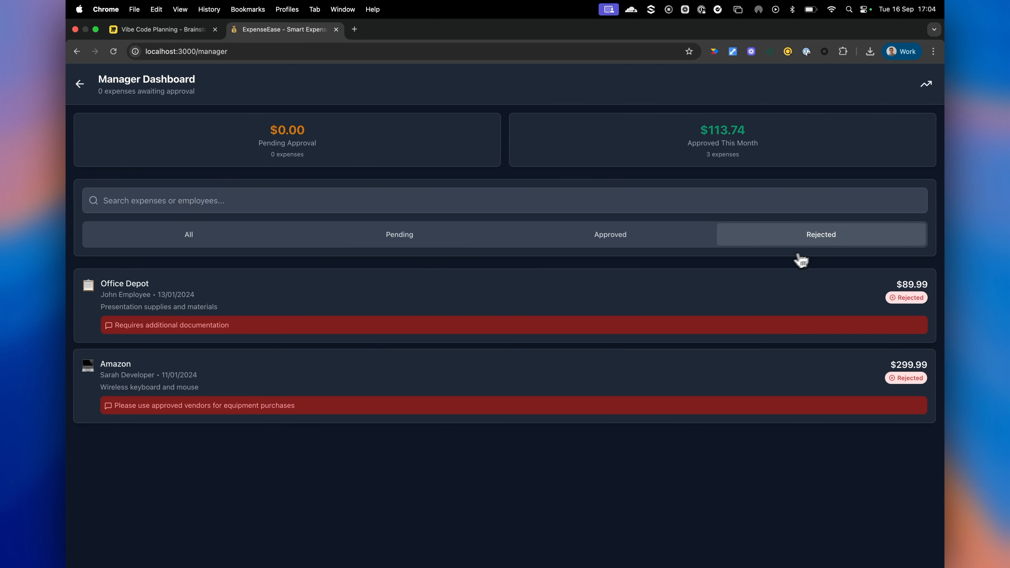
click(547, 240)
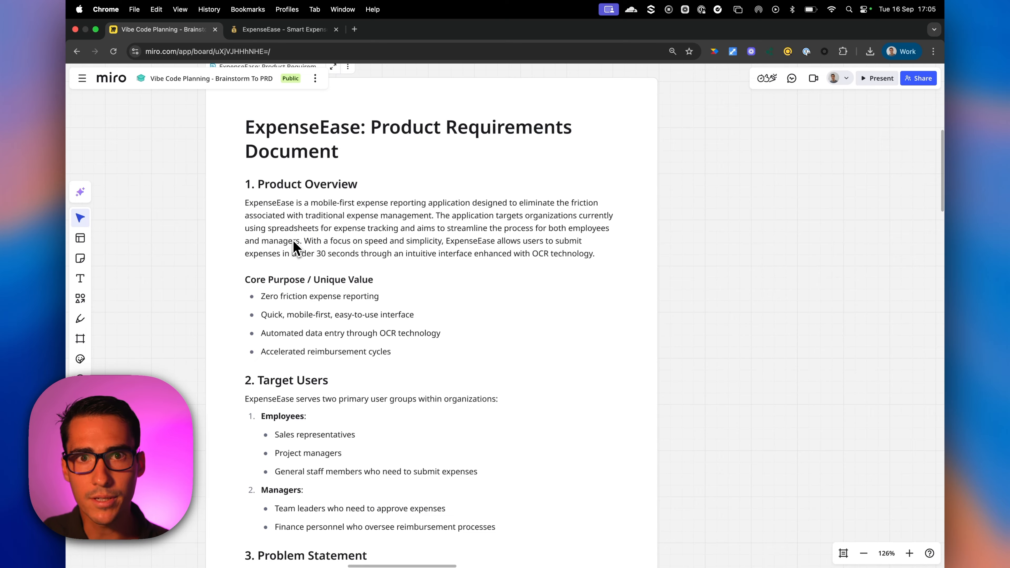
On the Miro board, review the ExpenseEase PRD from the target users and problem statement through the employee and manager features.
scroll(295, 249, down, 5)
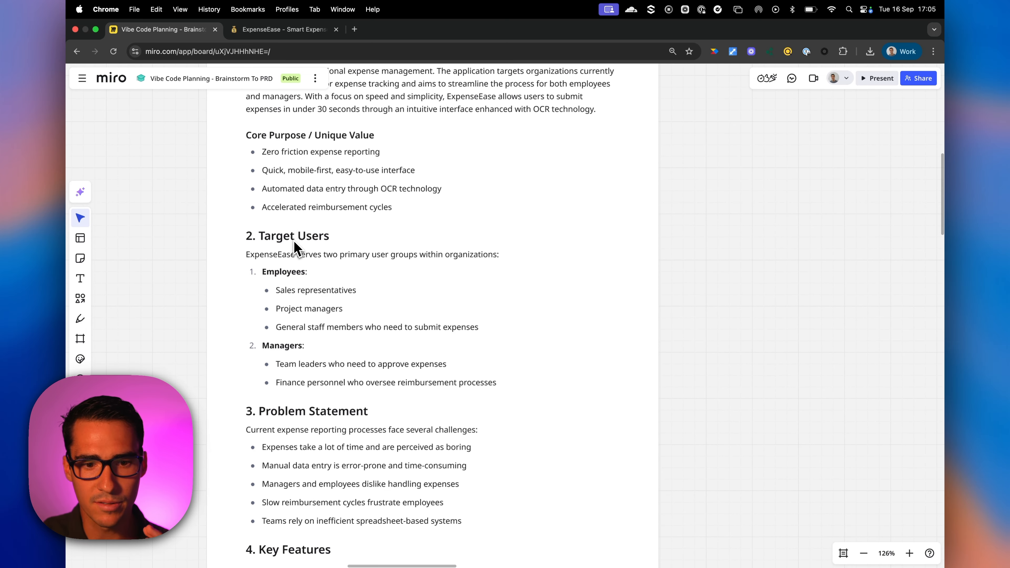
scroll(295, 248, down, 8)
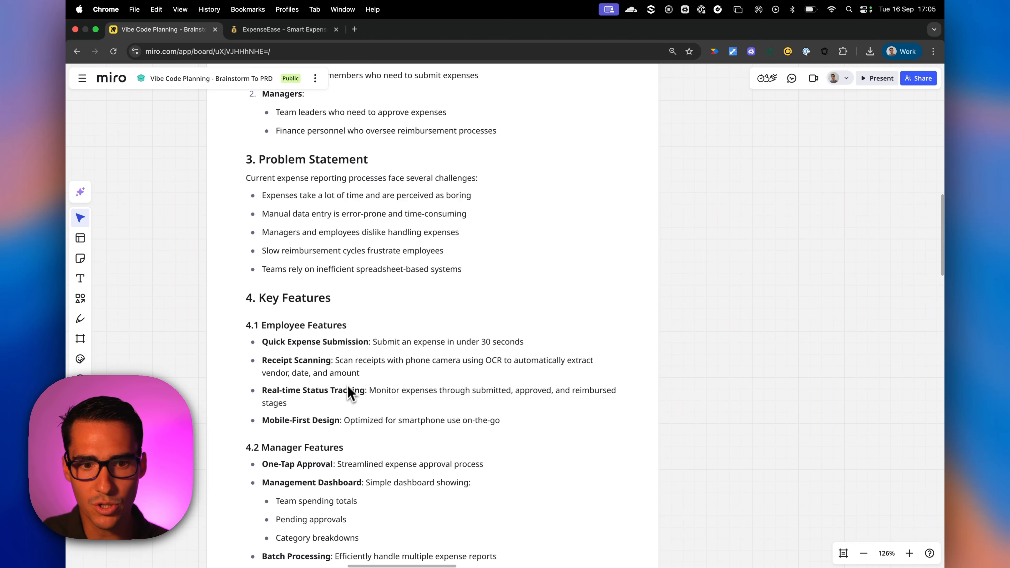
scroll(330, 467, down, 2)
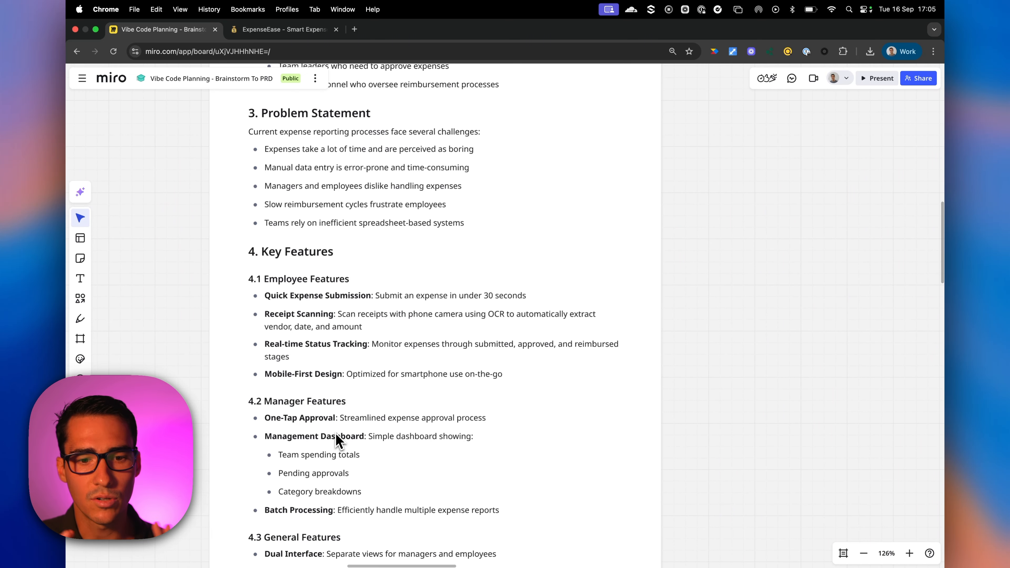